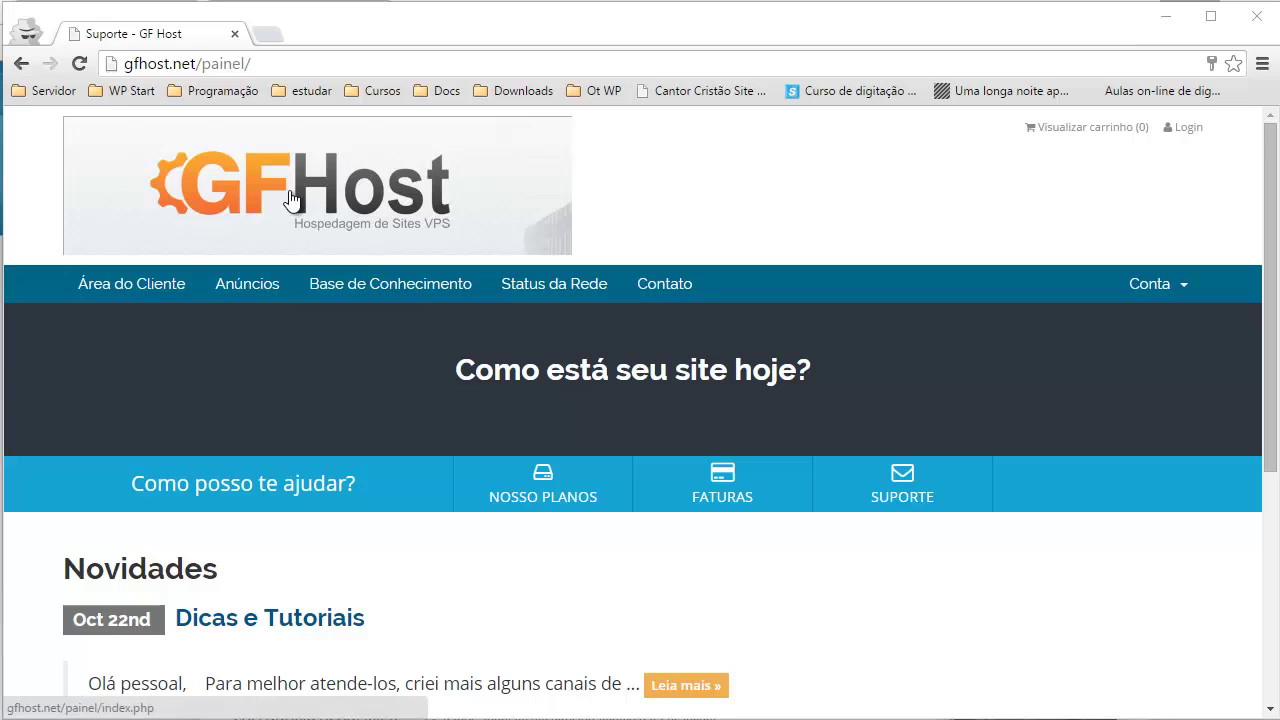
- Strip the painel/ path from the address and load the site's root page
{"action": "left_click", "coordinate": [288, 63]}
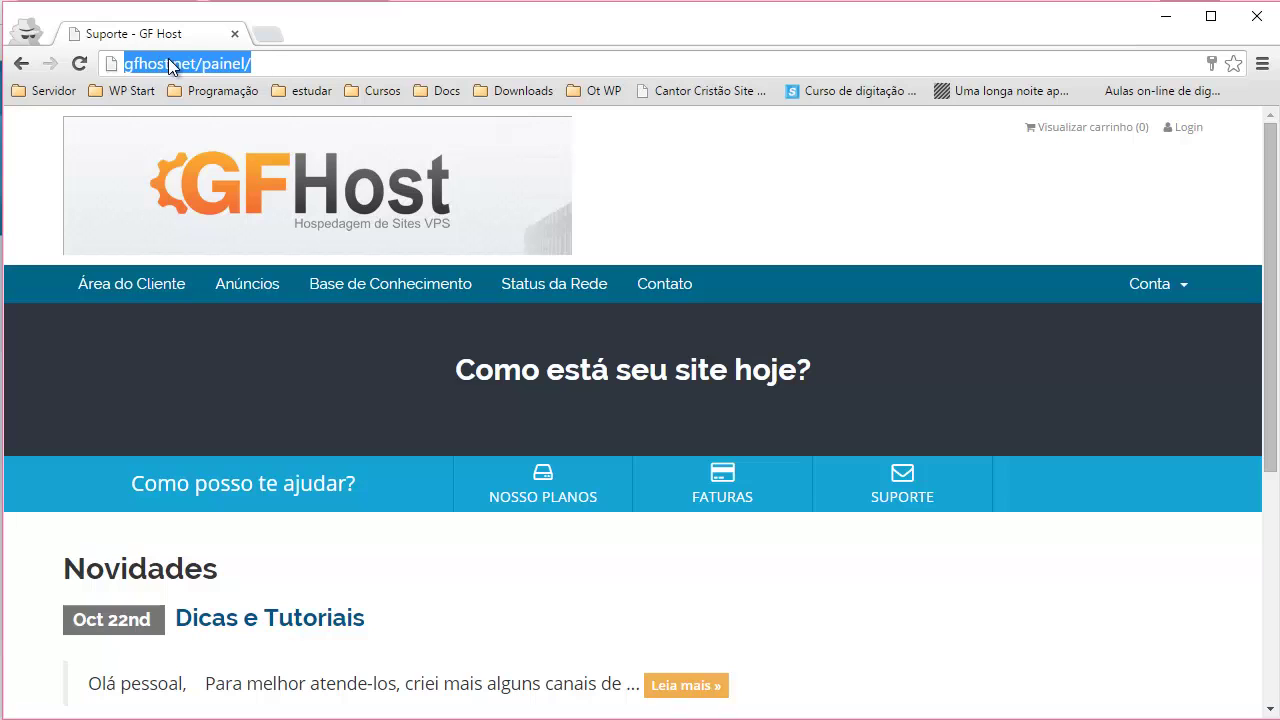
{"action": "left_click_drag", "start_coordinate": [201, 63], "coordinate": [373, 60]}
{"action": "key", "text": "BackSpace"}
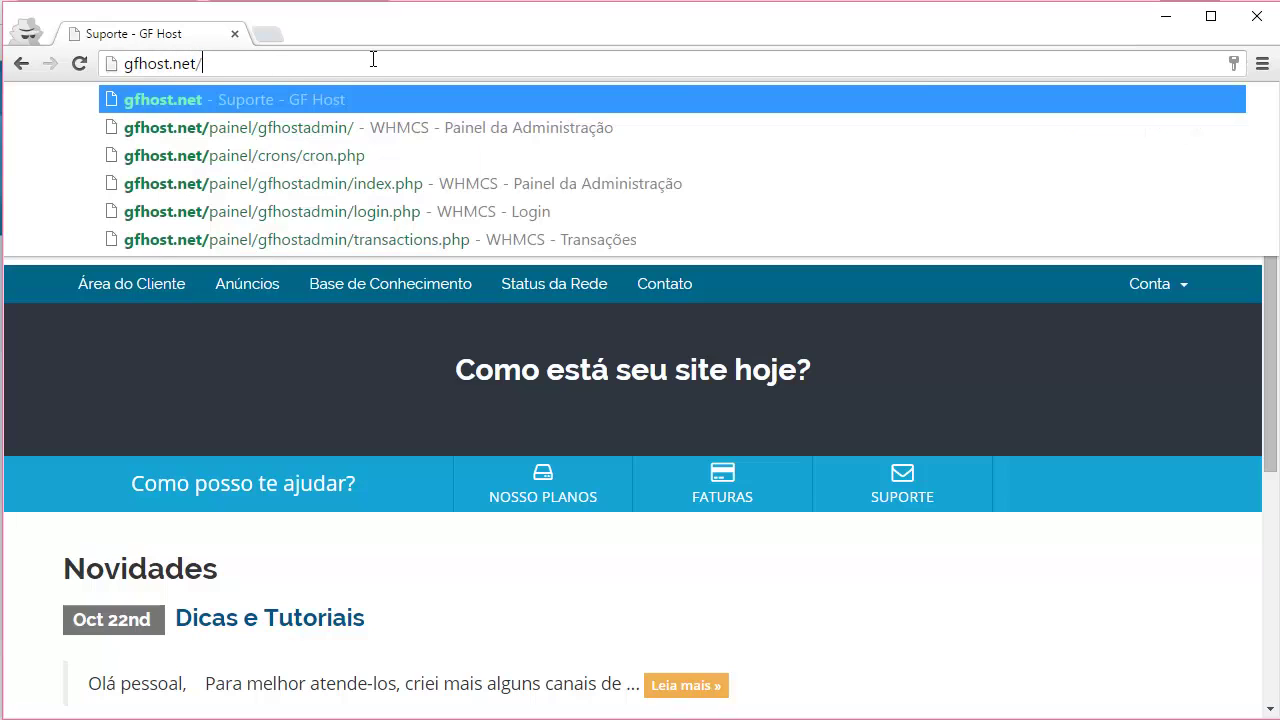
{"action": "key", "text": "Return"}
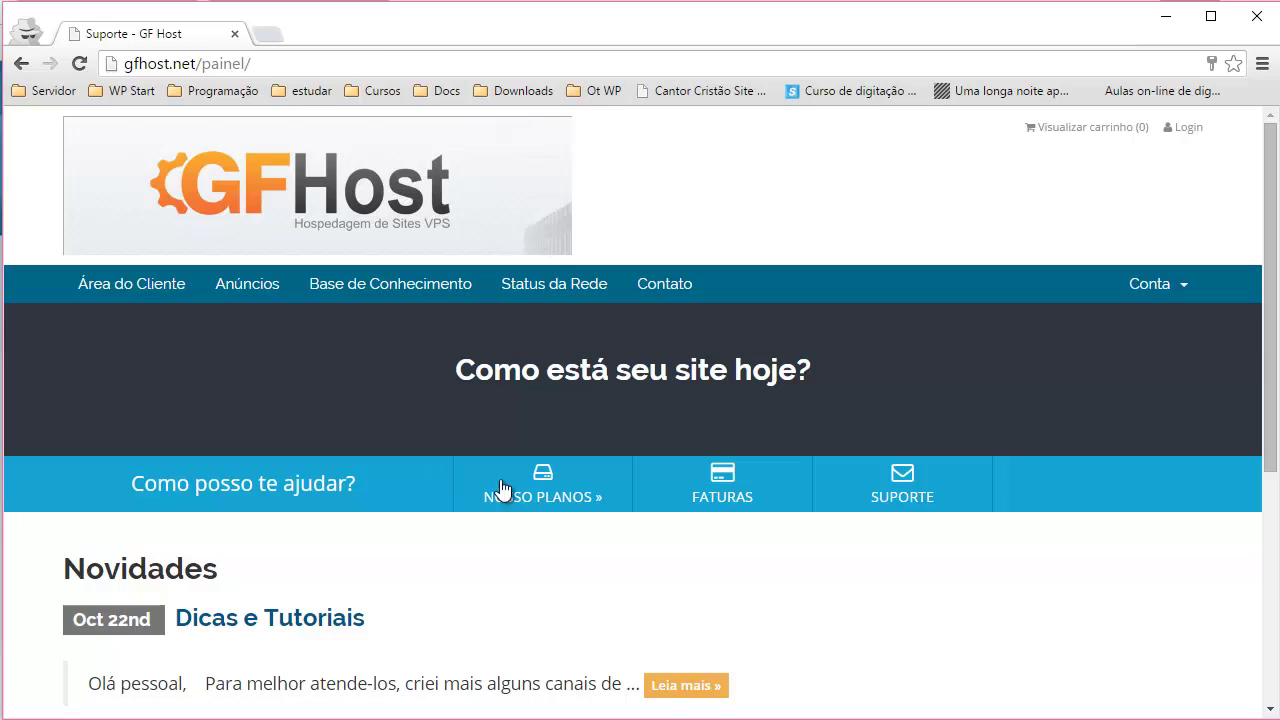
- Open the hosting plans page and review the VPS 512 MB, 1 GB and 2 GB offers
{"action": "left_click", "coordinate": [566, 500]}
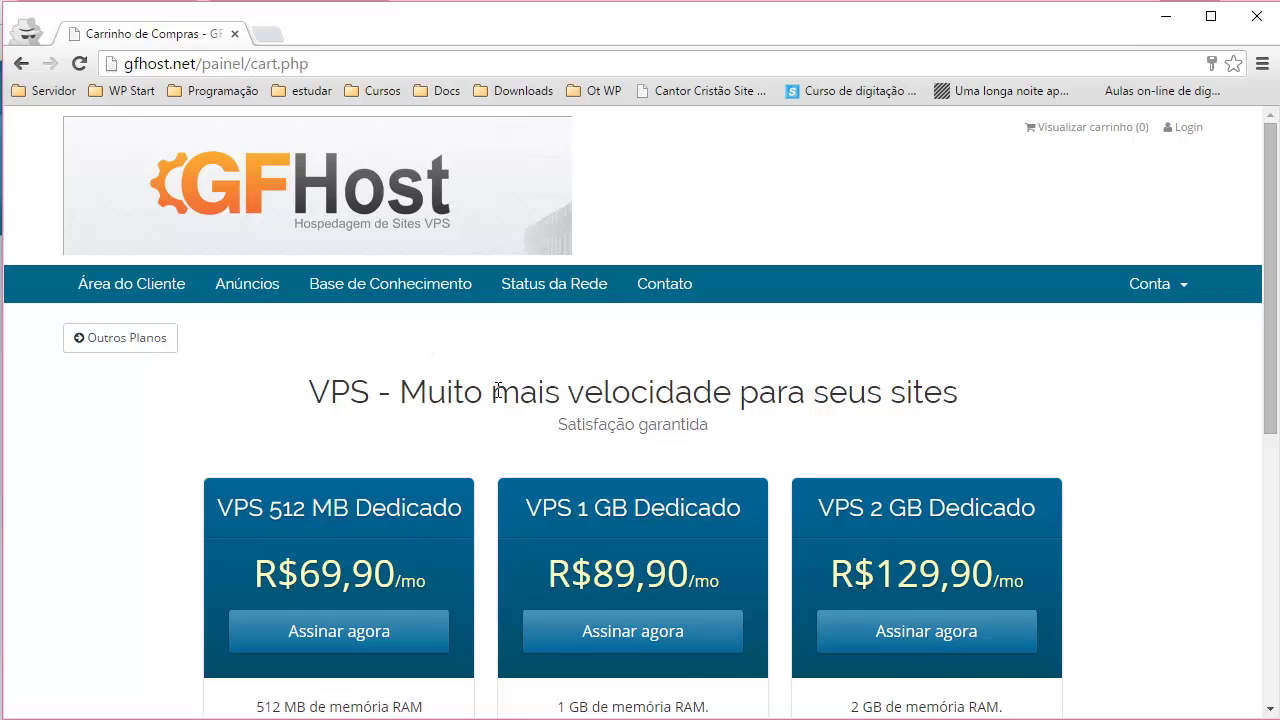
{"action": "scroll", "coordinate": [498, 394], "scroll_direction": "down", "scroll_amount": 2}
{"action": "scroll", "coordinate": [497, 396], "scroll_direction": "down", "scroll_amount": 2}
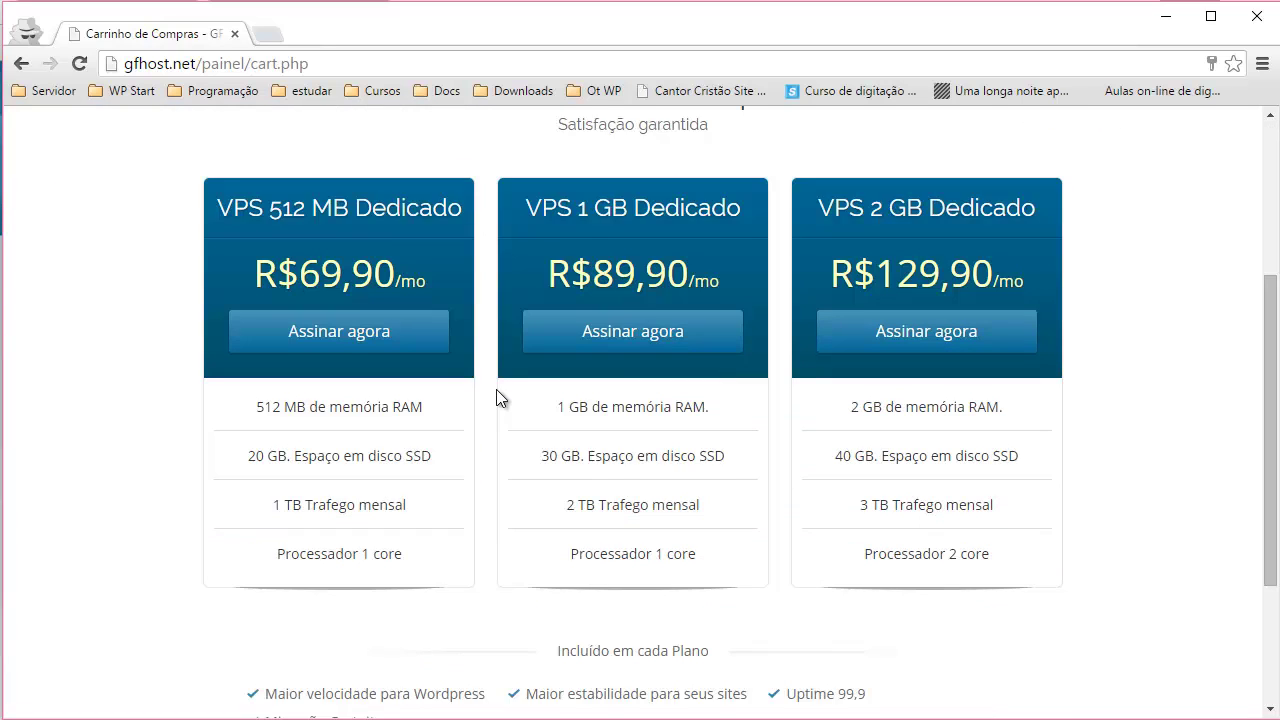
{"action": "scroll", "coordinate": [497, 395], "scroll_direction": "up", "scroll_amount": 2}
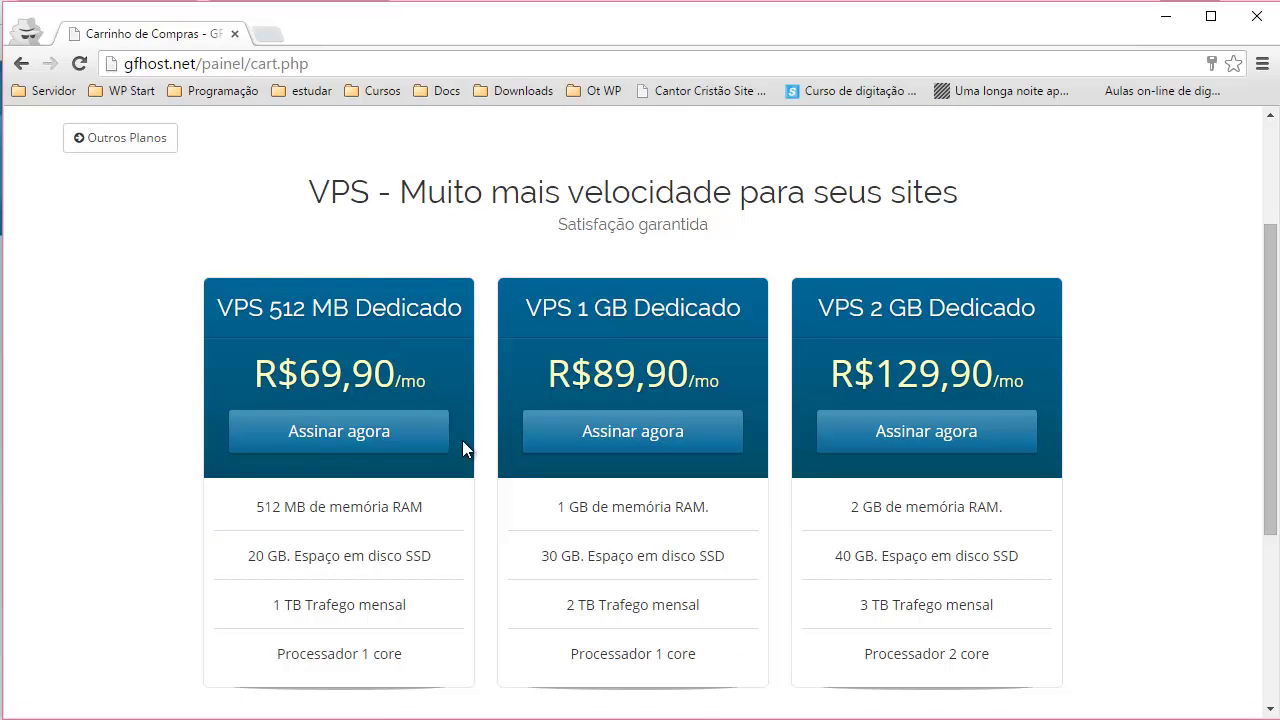
{"action": "scroll", "coordinate": [462, 447], "scroll_direction": "up", "scroll_amount": 2}
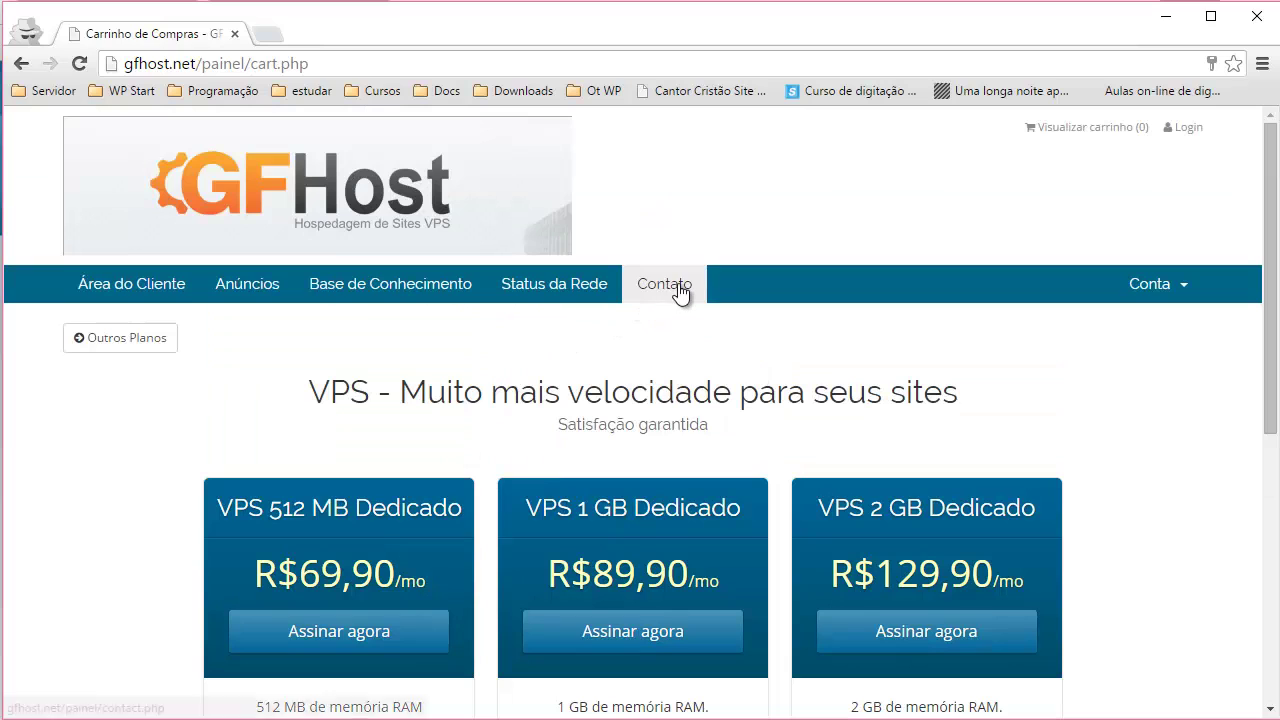
- Browse the pre-sales contact form, then return home and reopen the VPS plans page
{"action": "left_click", "coordinate": [679, 290]}
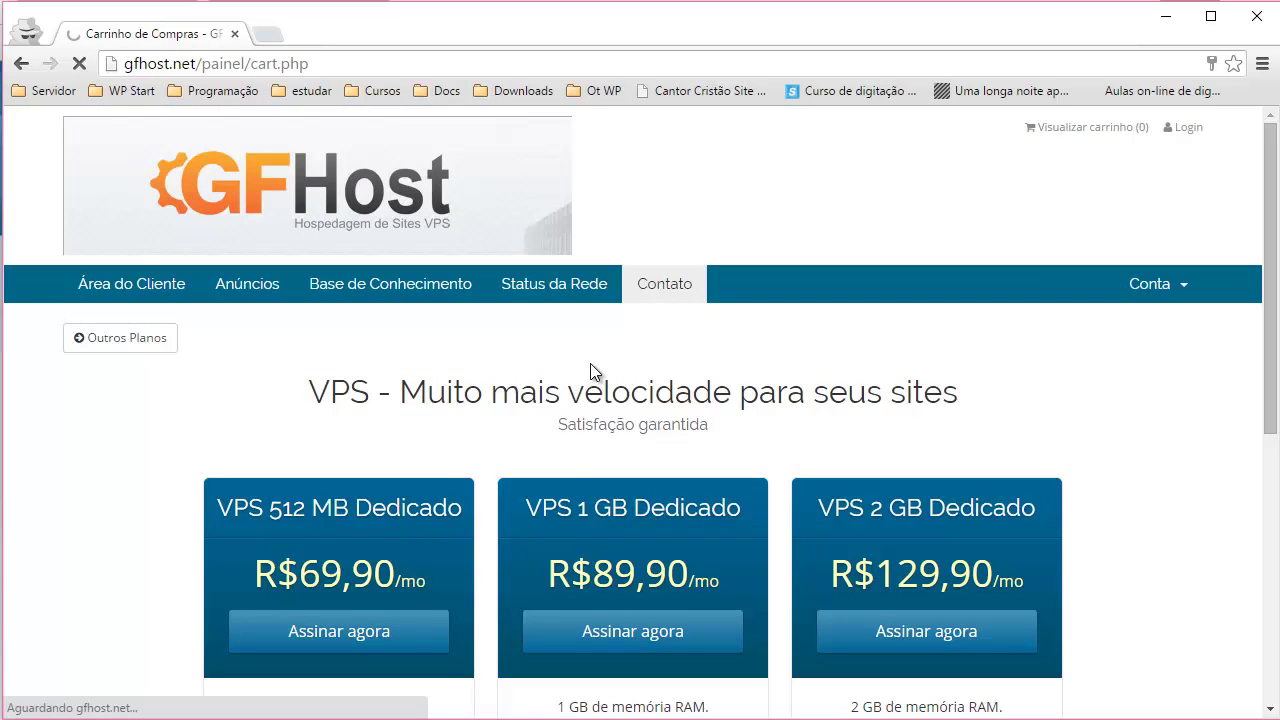
{"action": "scroll", "coordinate": [501, 407], "scroll_direction": "down", "scroll_amount": 1}
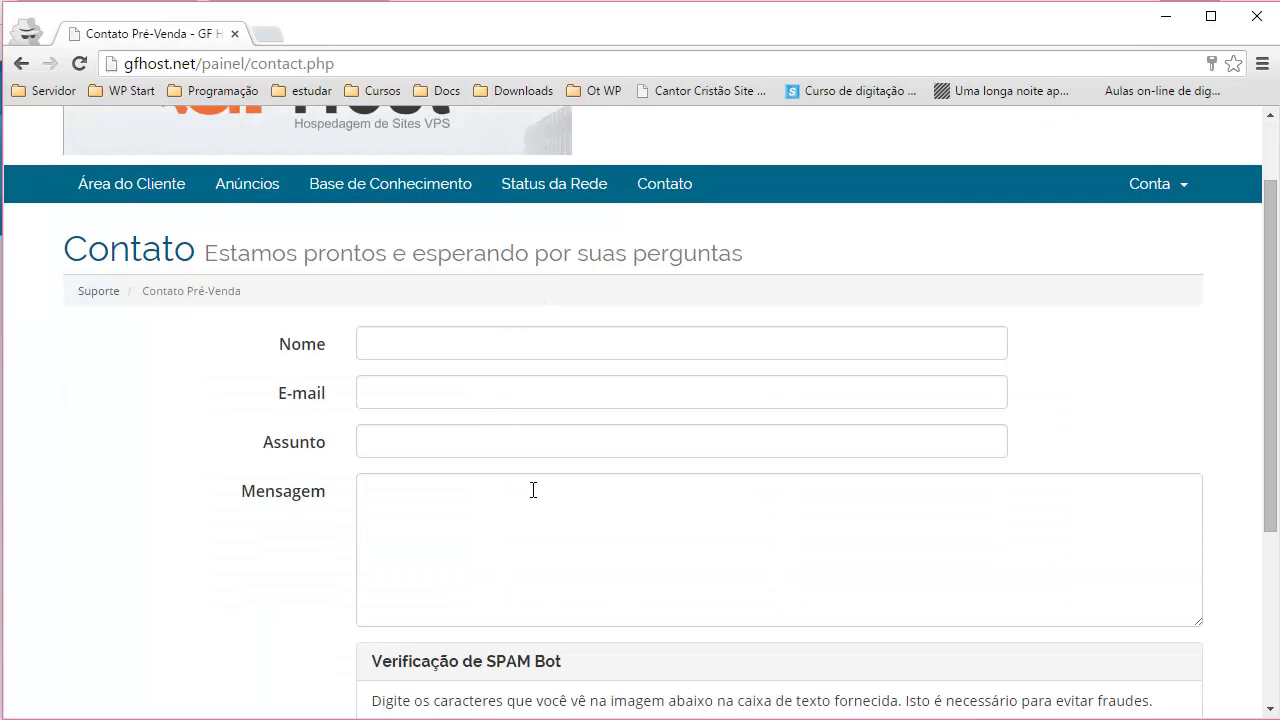
{"action": "scroll", "coordinate": [533, 490], "scroll_direction": "down", "scroll_amount": 1}
{"action": "scroll", "coordinate": [533, 490], "scroll_direction": "up", "scroll_amount": 2}
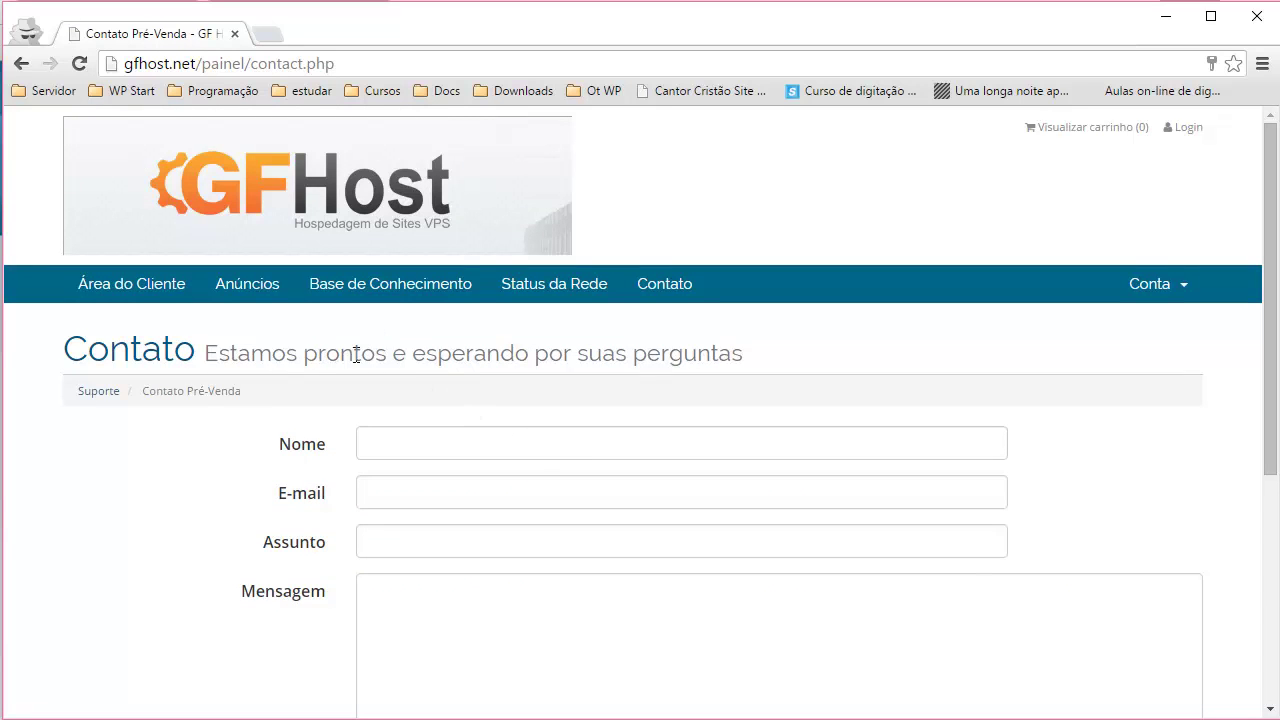
{"action": "left_click", "coordinate": [211, 205]}
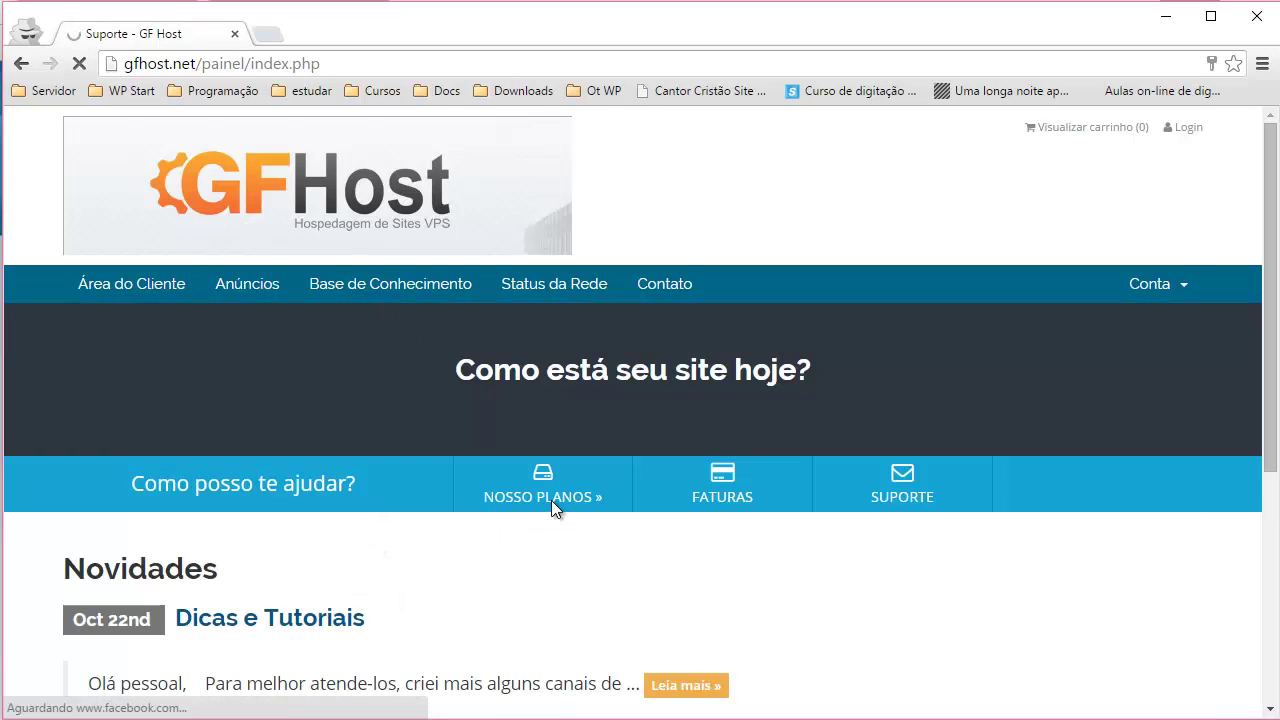
{"action": "left_click", "coordinate": [551, 505]}
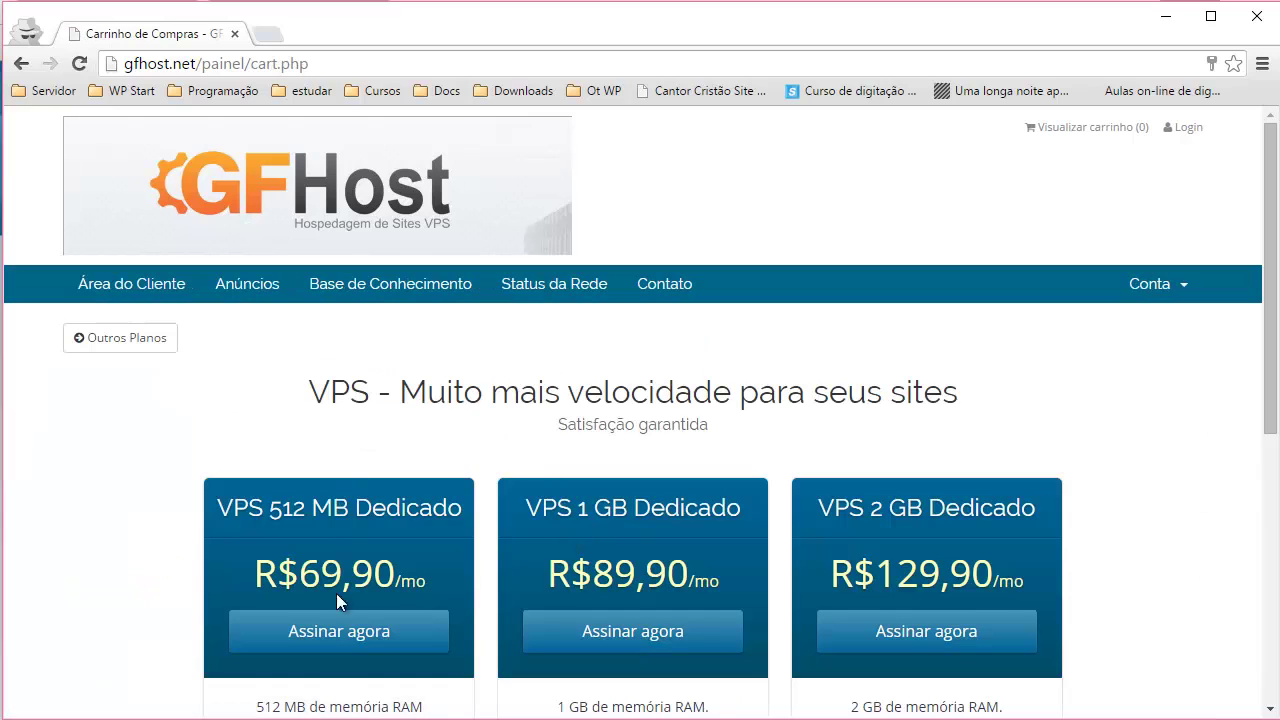
- Choose Assinar agora under the VPS 512 MB Dedicado plan at R$69,90
{"action": "scroll", "coordinate": [342, 580], "scroll_direction": "down", "scroll_amount": 1}
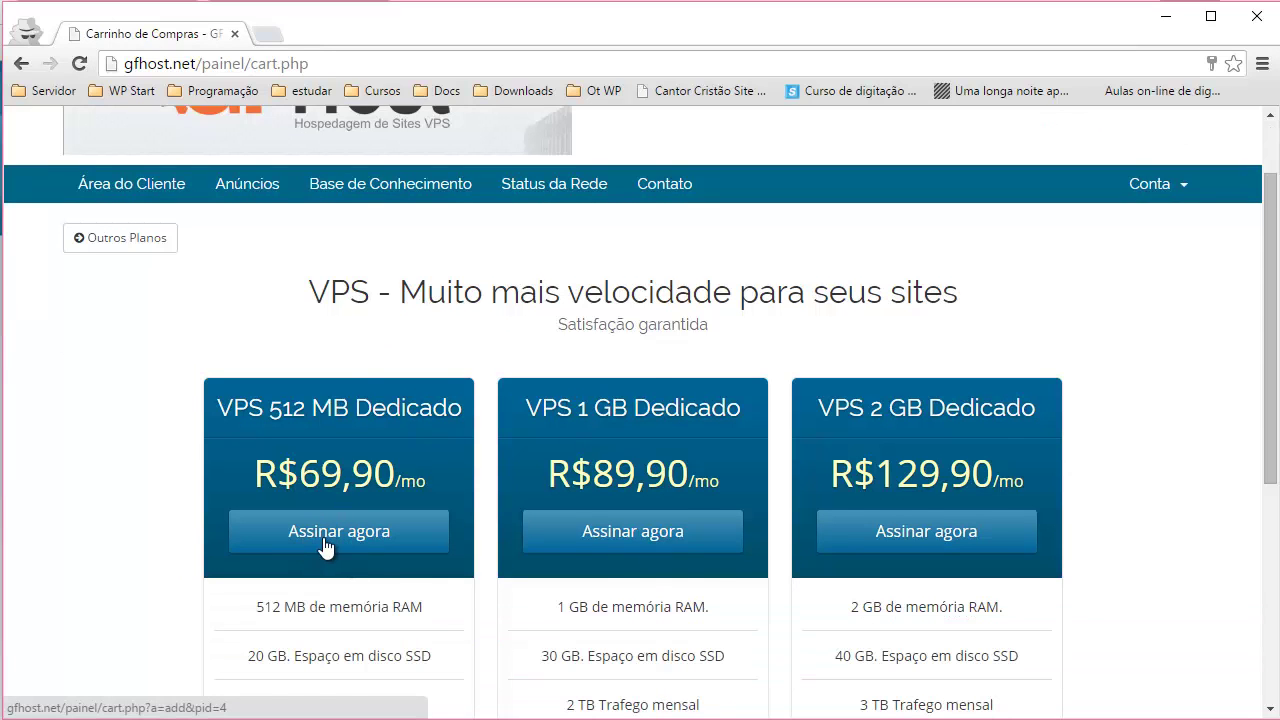
{"action": "left_click", "coordinate": [322, 537]}
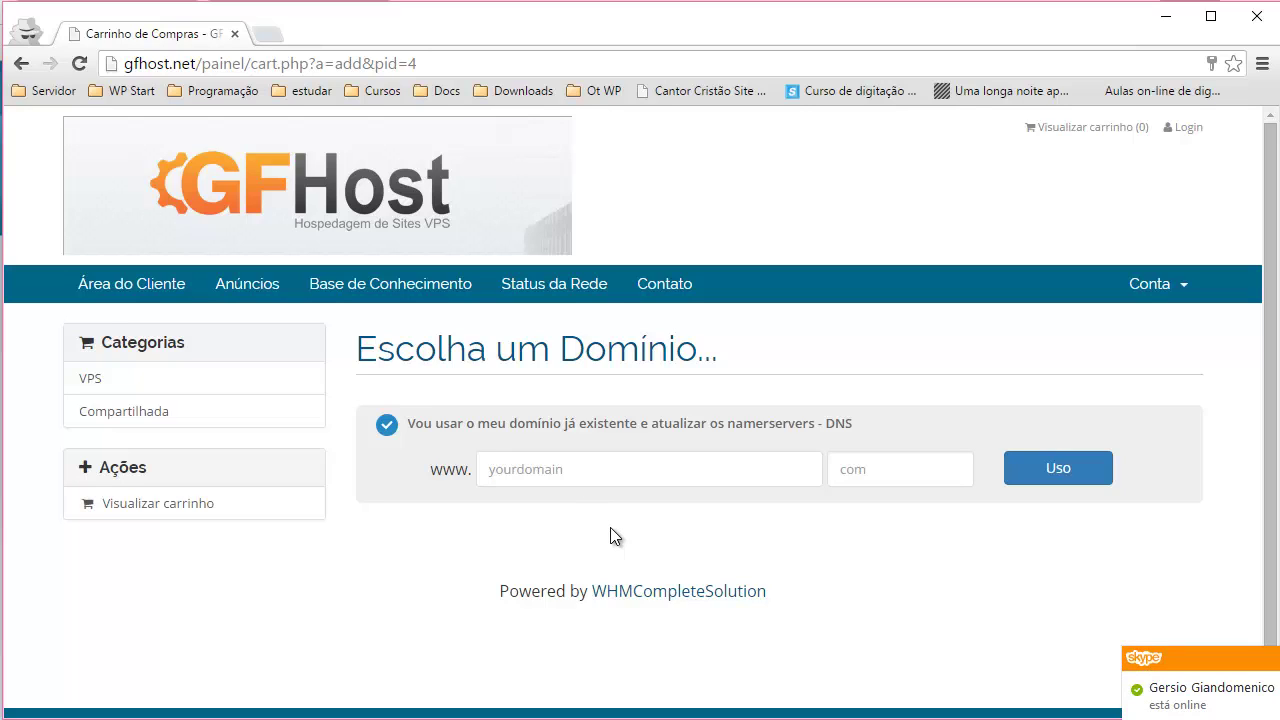
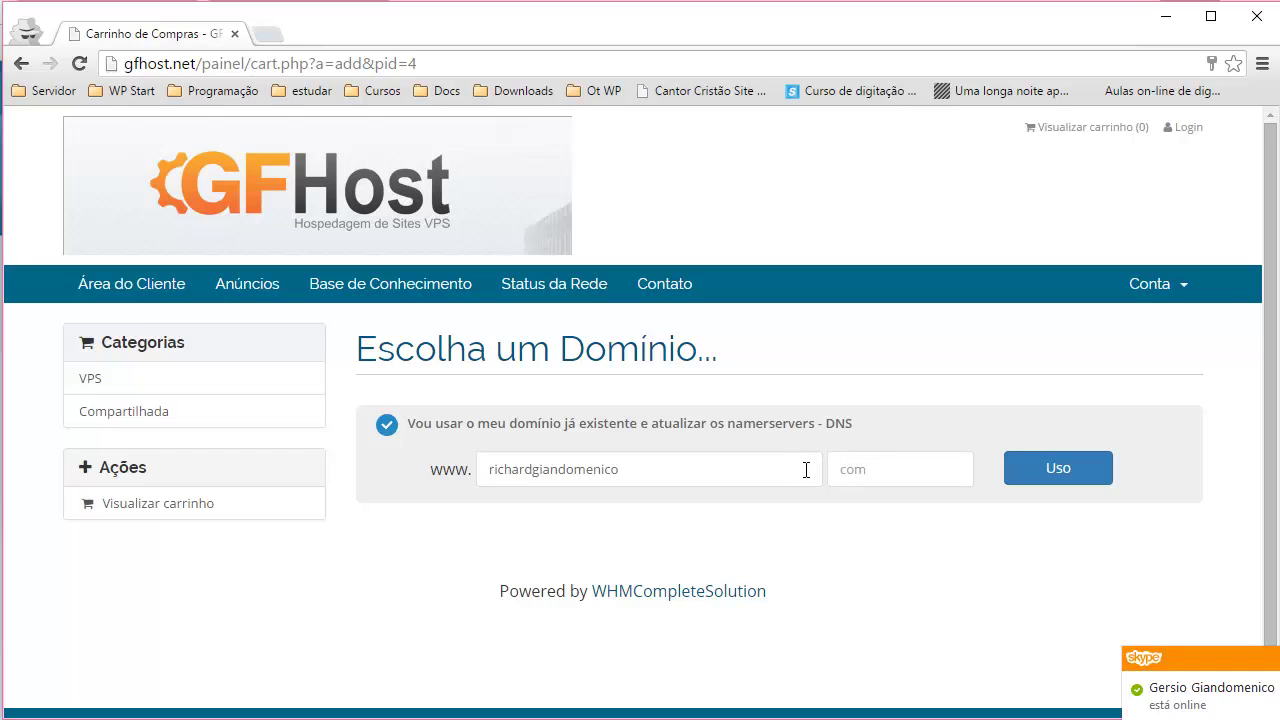
- Enter the customer's existing .com.br domain and use it for the VPS order
{"action": "left_click", "coordinate": [876, 467]}
{"action": "type", "text": ".com.br"}
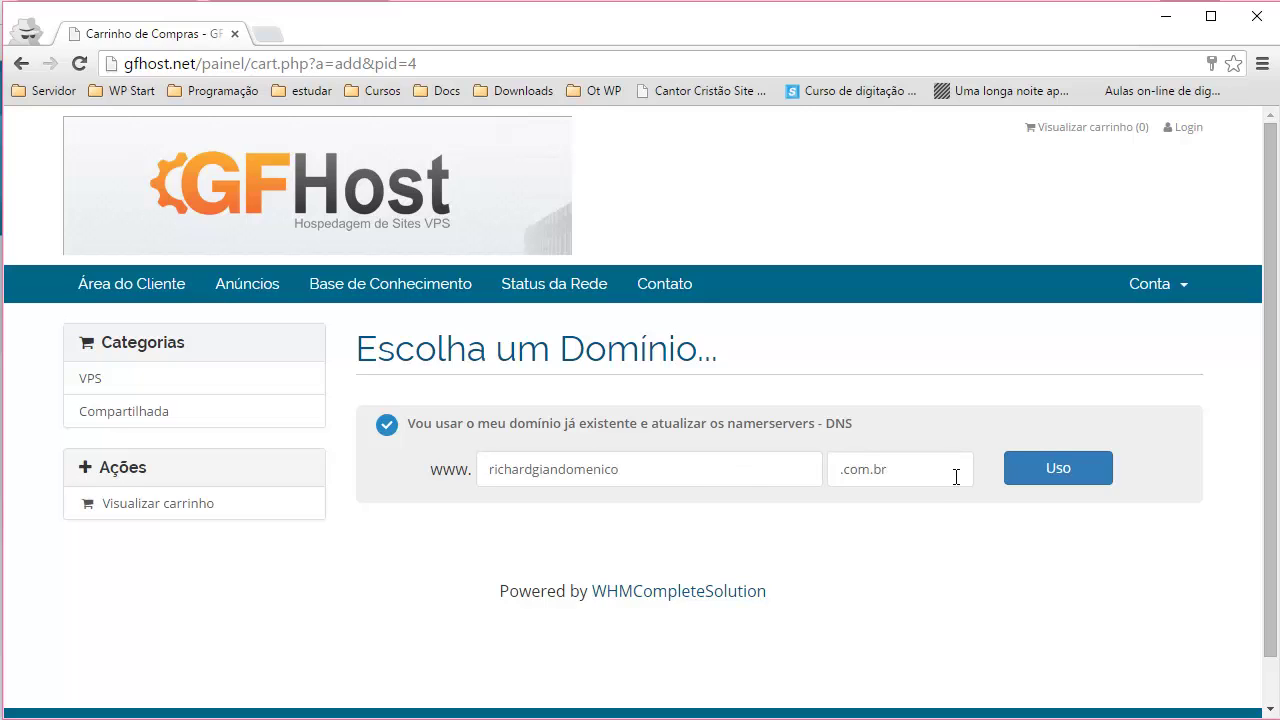
{"action": "left_click", "coordinate": [1058, 470]}
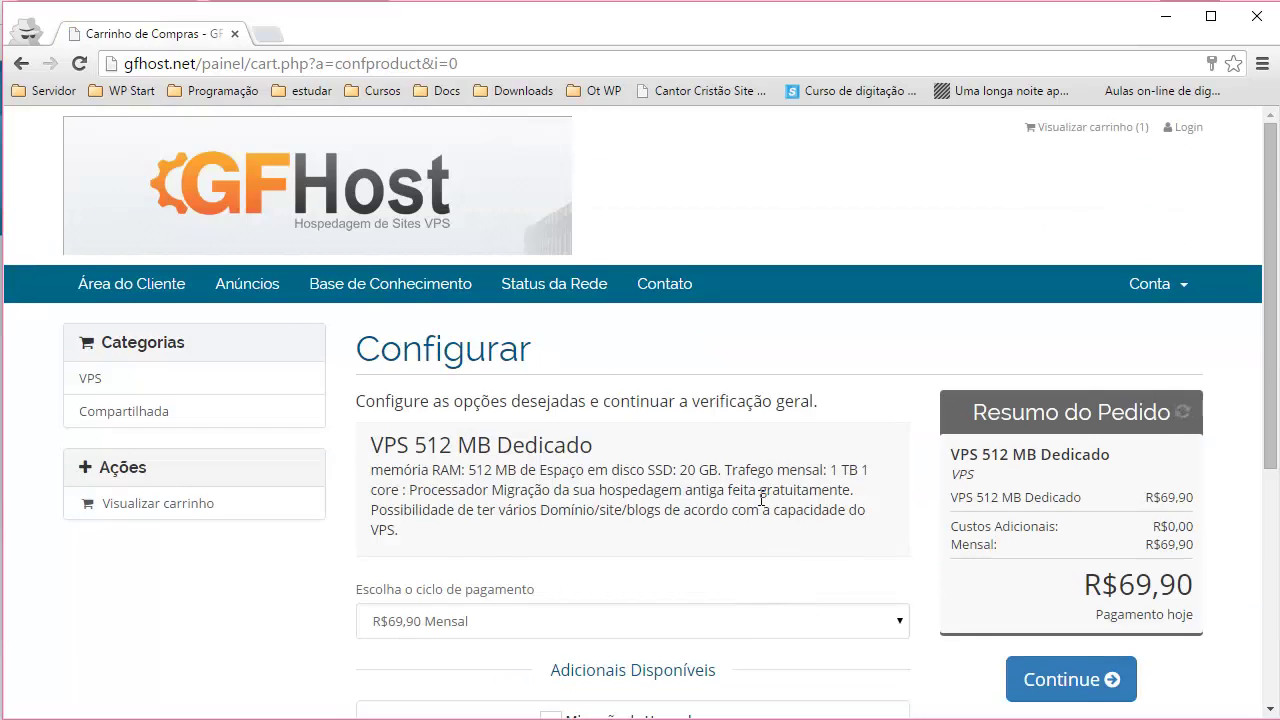
{"action": "scroll", "coordinate": [615, 462], "scroll_direction": "down", "scroll_amount": 1}
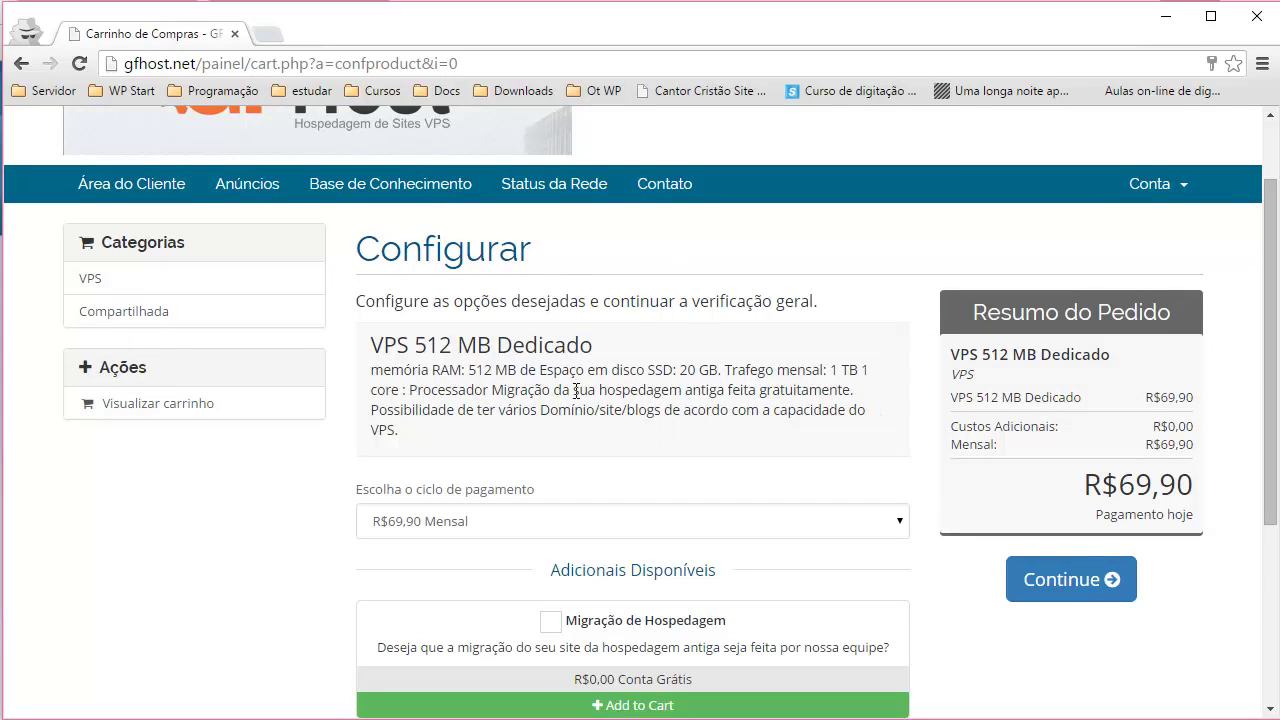
{"action": "scroll", "coordinate": [834, 399], "scroll_direction": "down", "scroll_amount": 1}
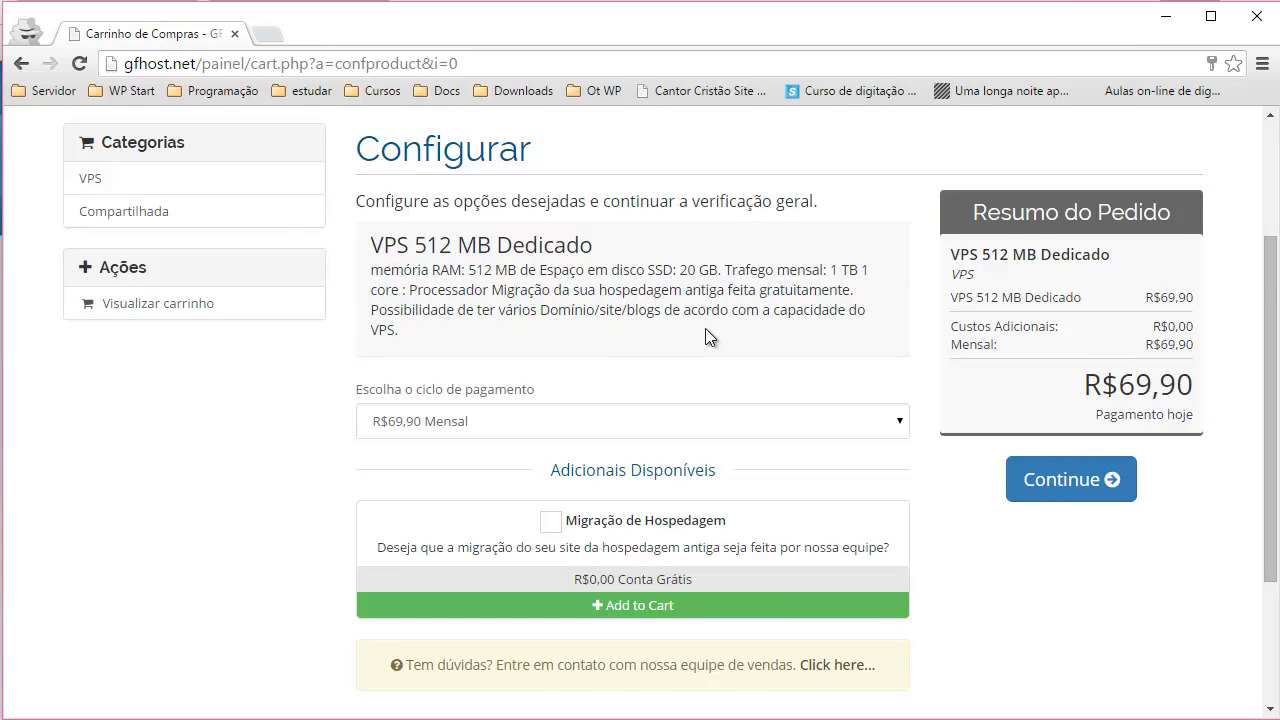
{"action": "scroll", "coordinate": [705, 328], "scroll_direction": "down", "scroll_amount": 2}
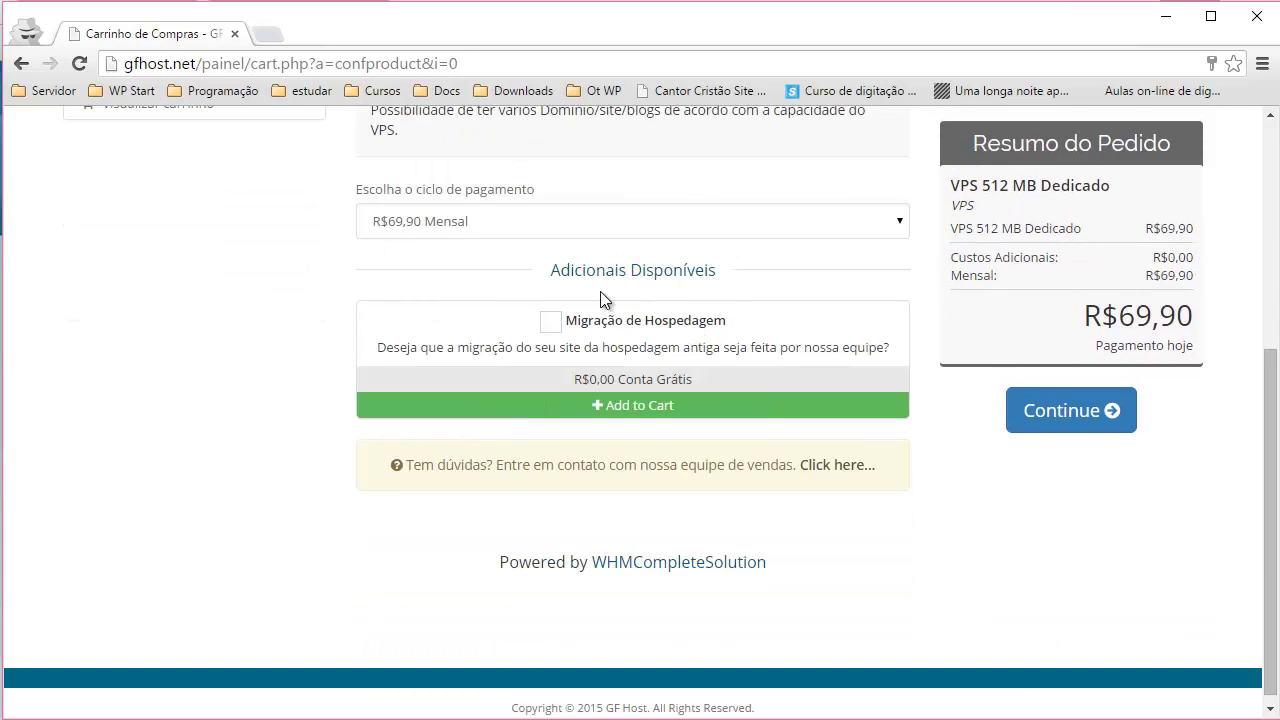
{"action": "scroll", "coordinate": [600, 291], "scroll_direction": "up", "scroll_amount": 1}
{"action": "left_click_drag", "start_coordinate": [600, 291], "coordinate": [540, 294]}
{"action": "left_click", "coordinate": [488, 309]}
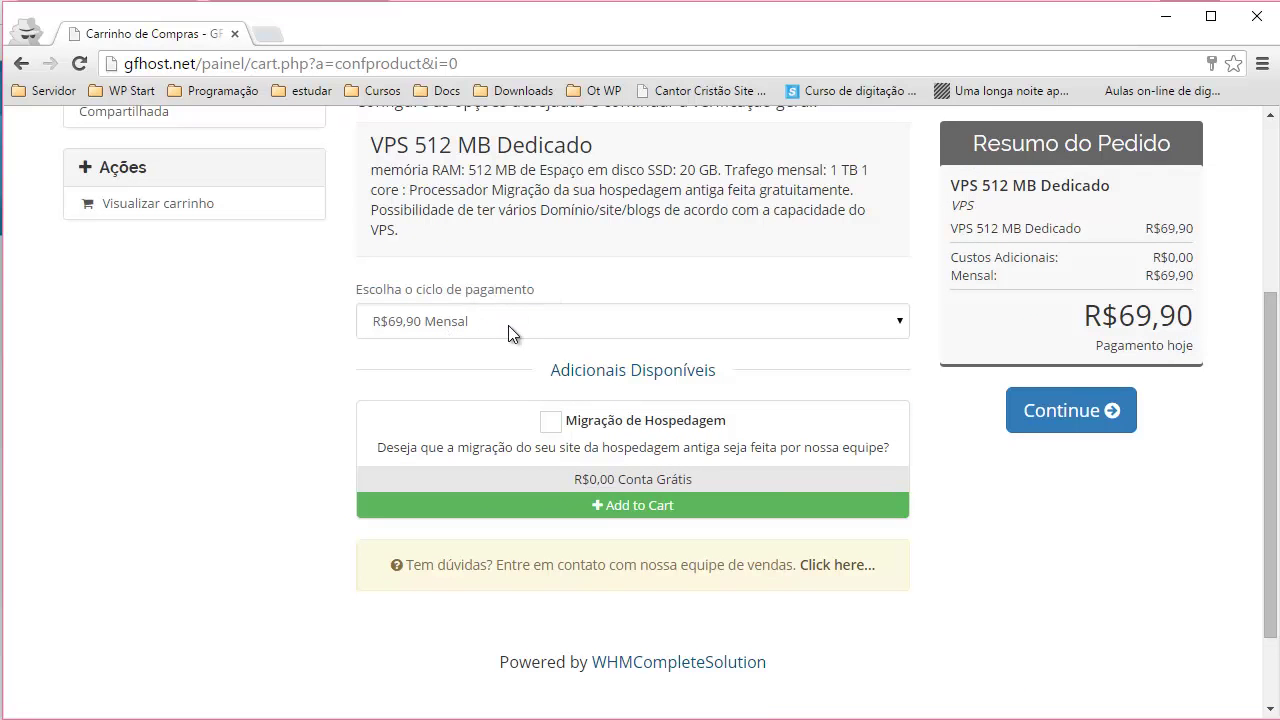
{"action": "left_click", "coordinate": [508, 325]}
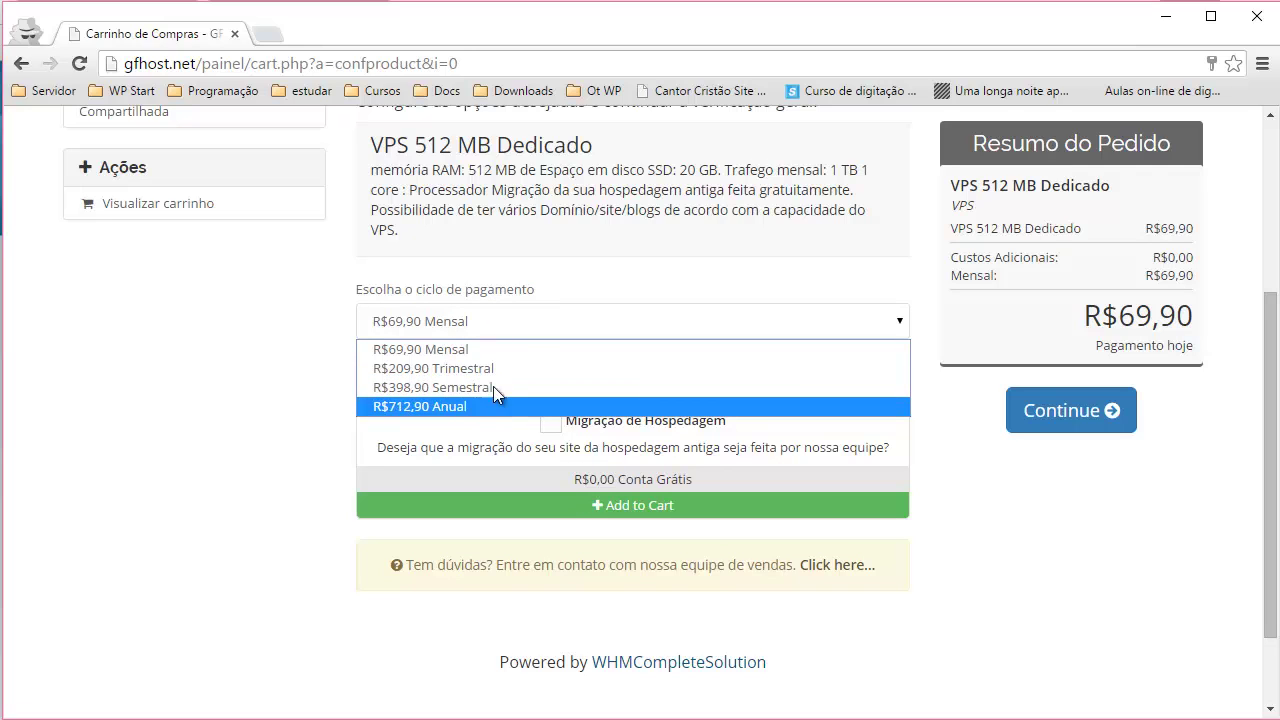
{"action": "left_click", "coordinate": [490, 349]}
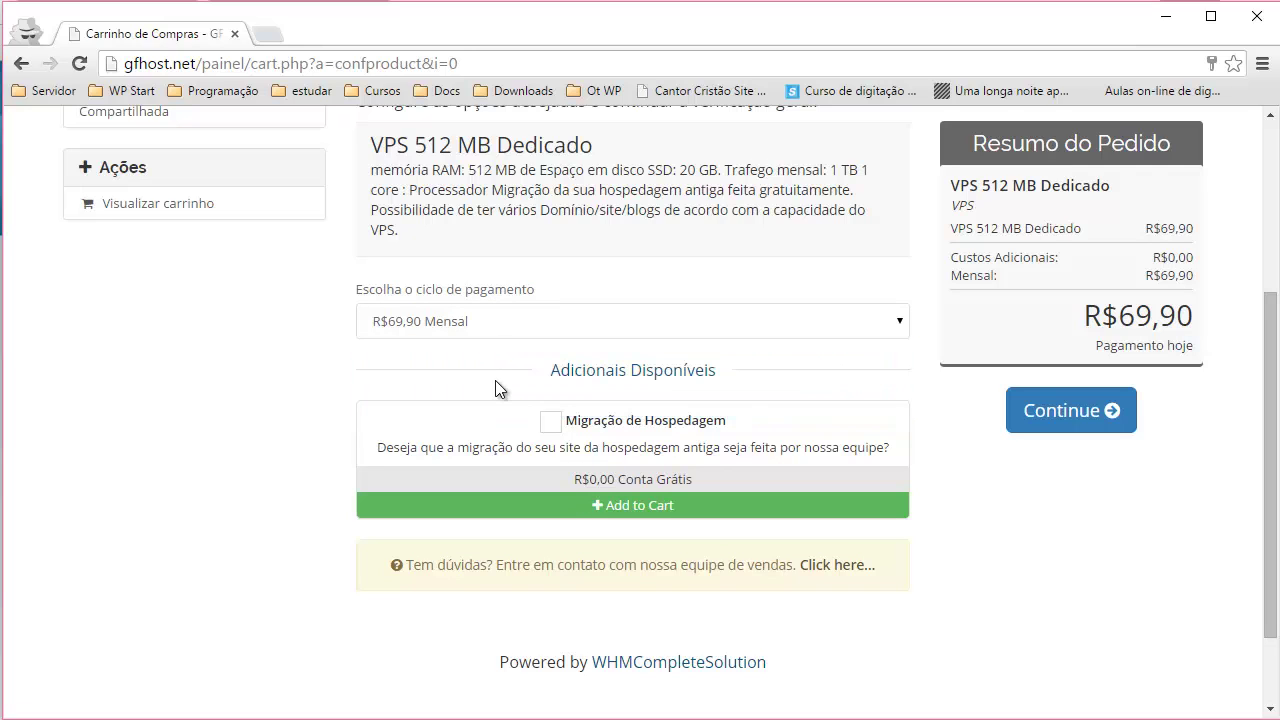
{"action": "left_click_drag", "start_coordinate": [559, 372], "coordinate": [729, 372]}
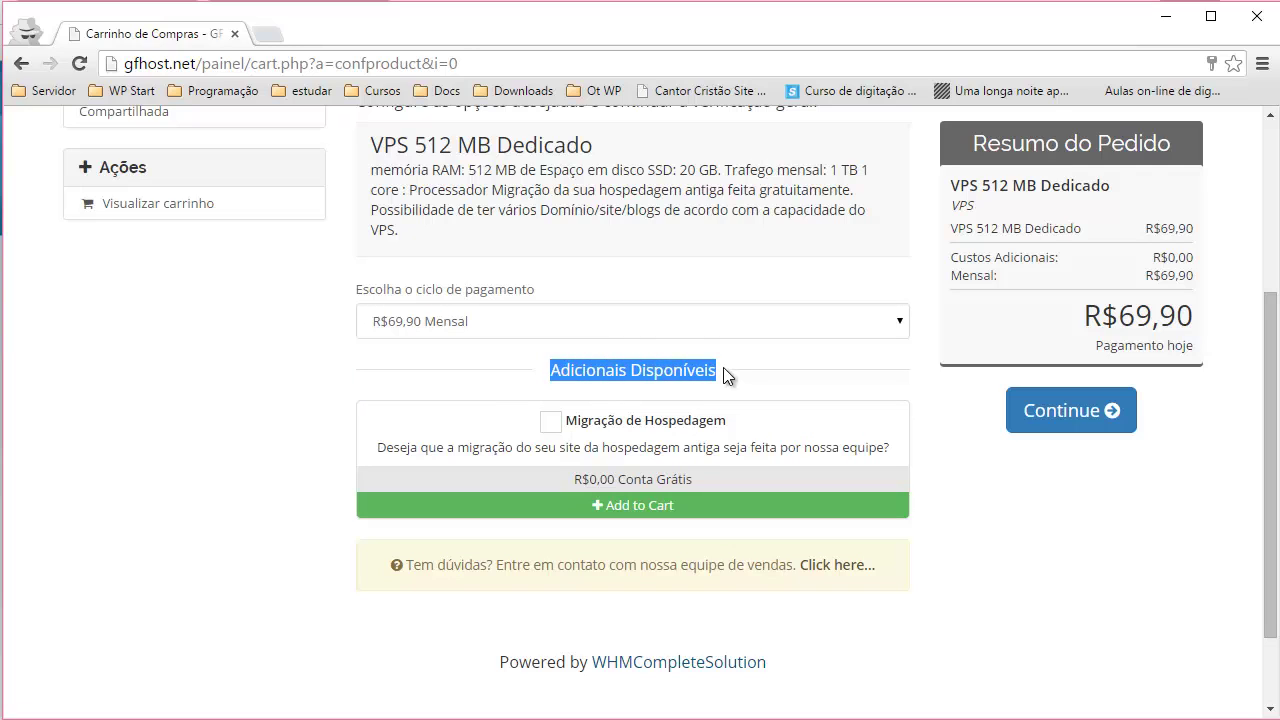
{"action": "left_click", "coordinate": [729, 376]}
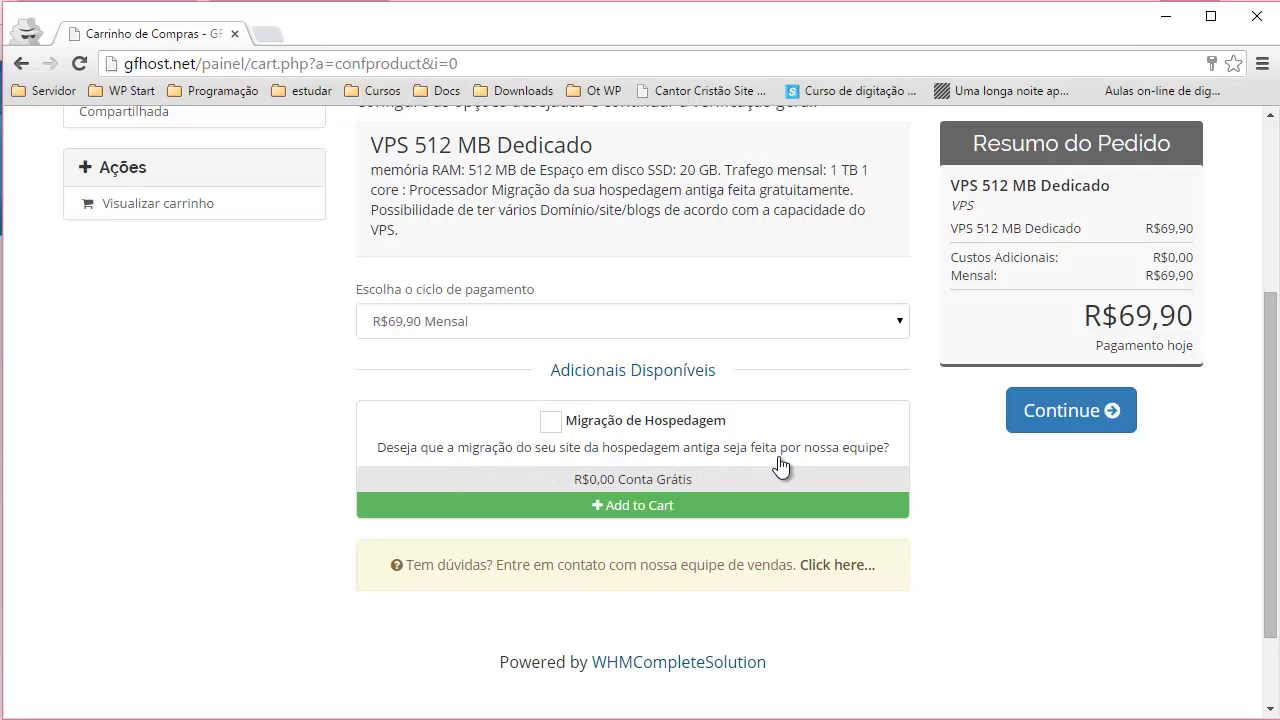
- Add the free Migração de Hospedagem add-on and continue to the order review
{"action": "left_click", "coordinate": [549, 430]}
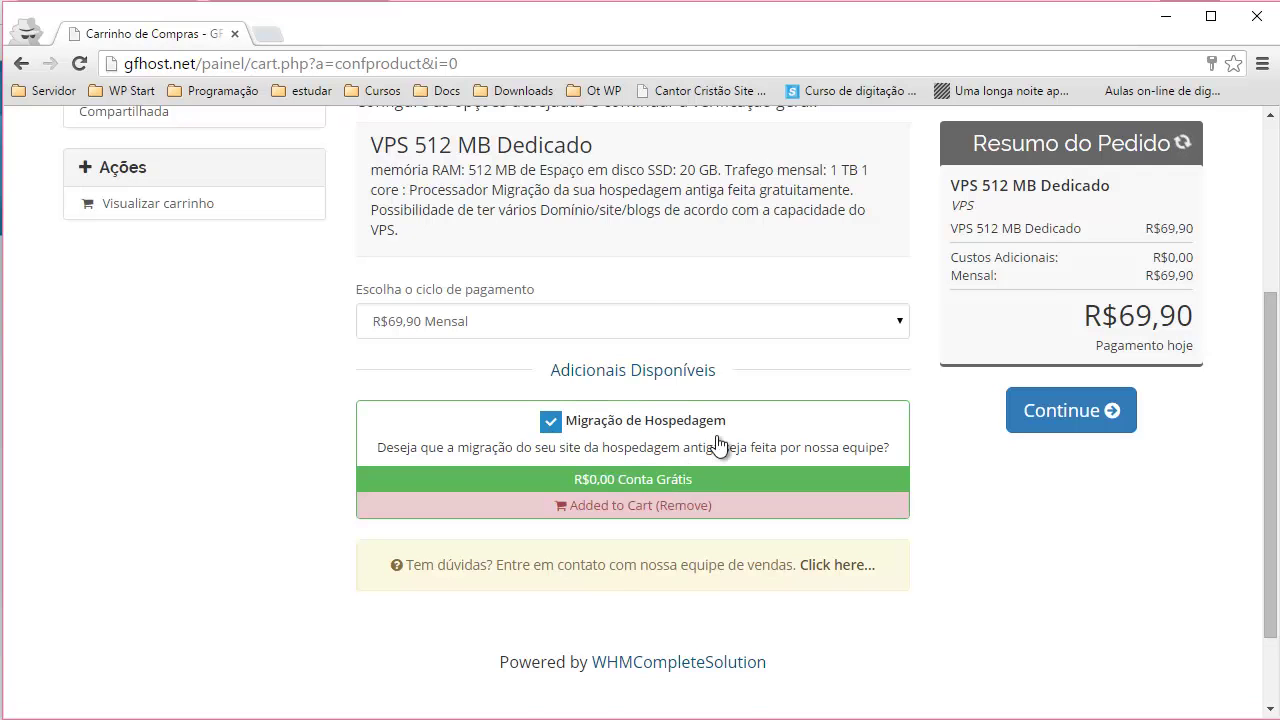
{"action": "scroll", "coordinate": [720, 443], "scroll_direction": "down", "scroll_amount": 1}
{"action": "scroll", "coordinate": [717, 435], "scroll_direction": "up", "scroll_amount": 1}
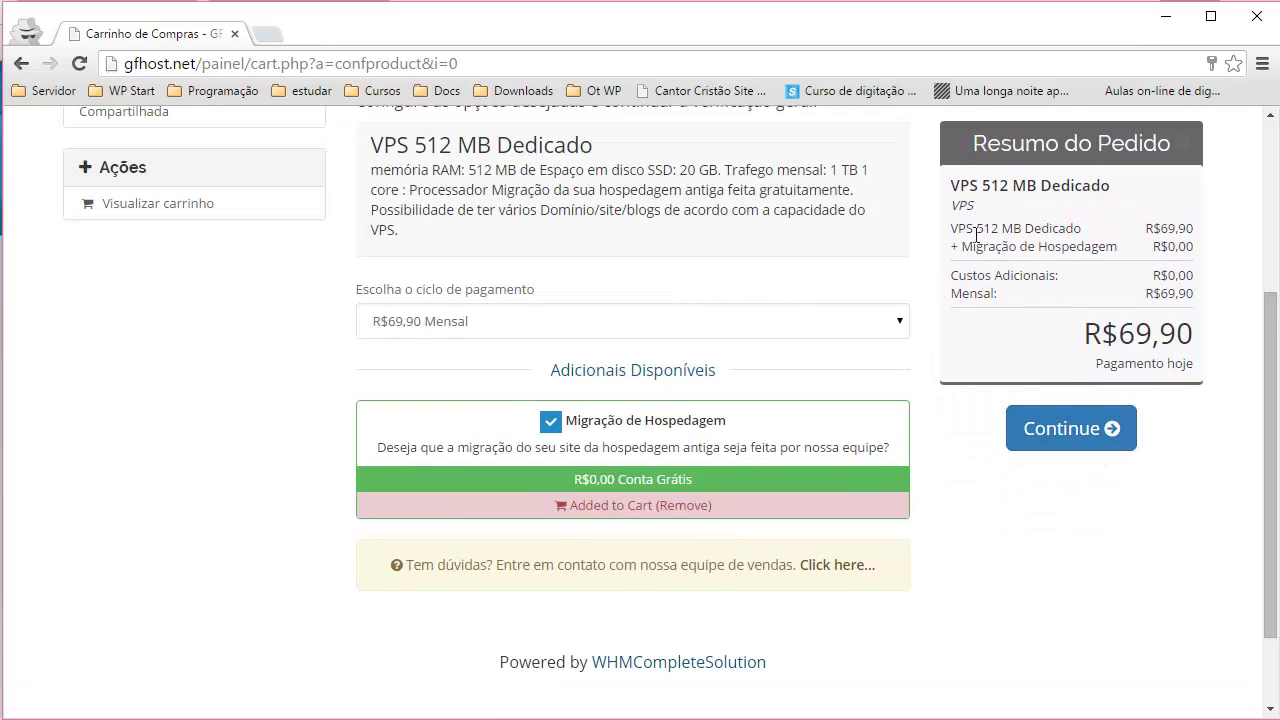
{"action": "left_click", "coordinate": [1092, 450]}
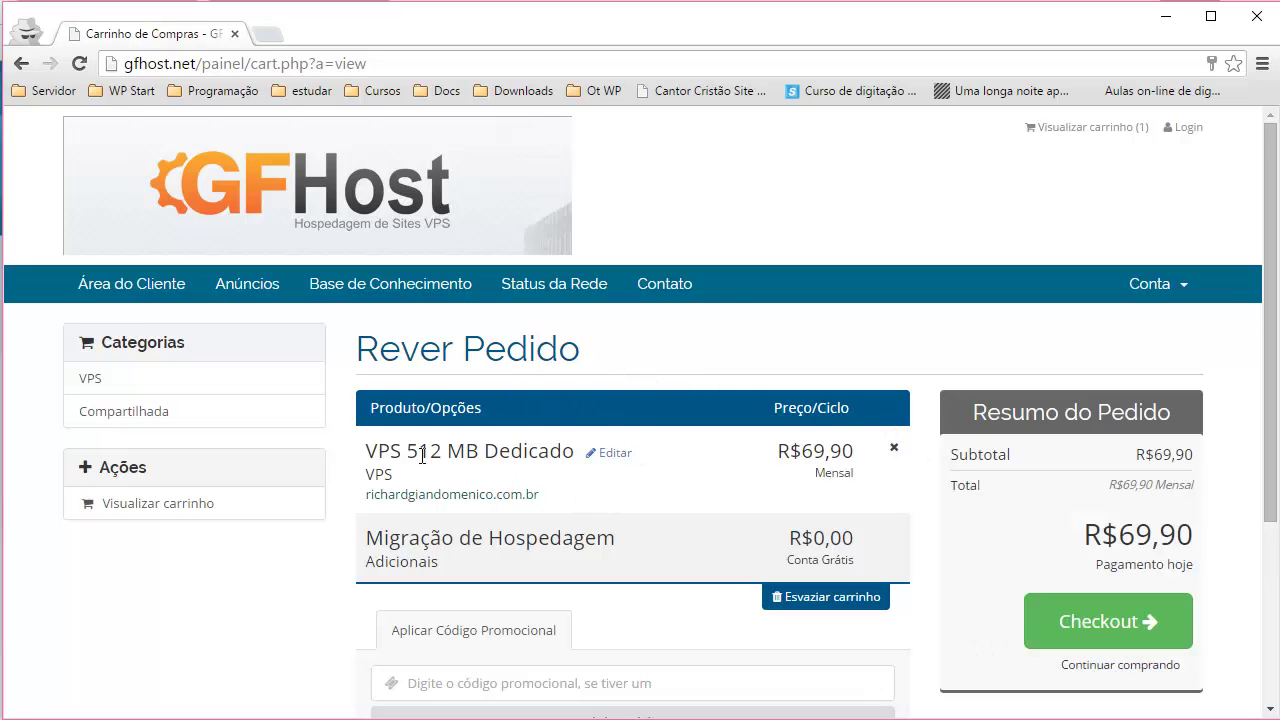
- Leave the promo code empty on Rever Pedido and proceed to Checkout
{"action": "scroll", "coordinate": [720, 450], "scroll_direction": "down", "scroll_amount": 2}
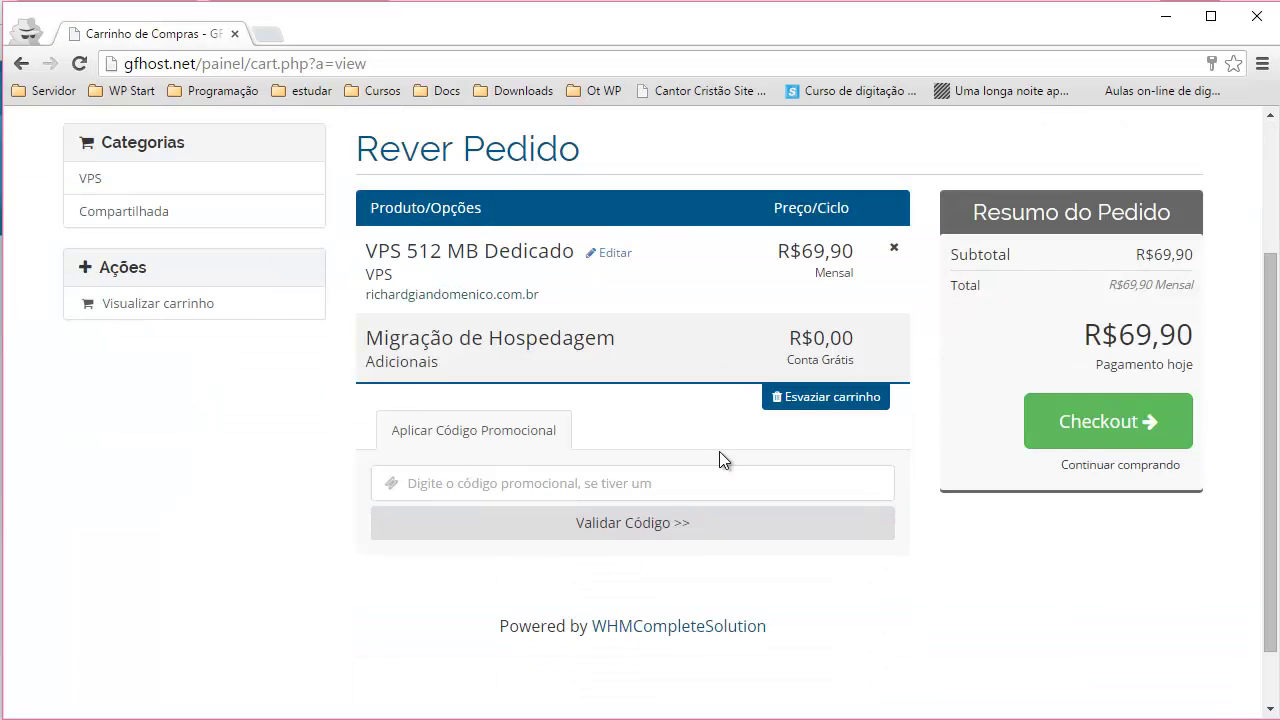
{"action": "left_click", "coordinate": [440, 486]}
{"action": "scroll", "coordinate": [506, 494], "scroll_direction": "up", "scroll_amount": 1}
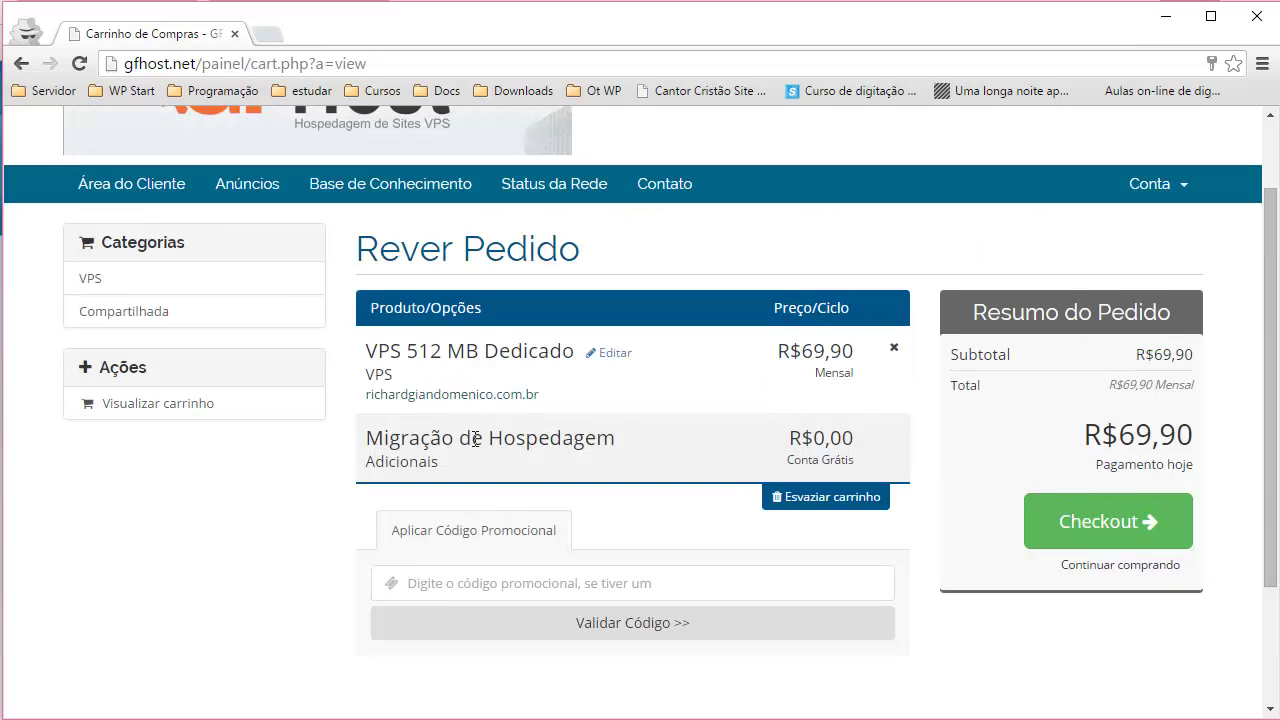
{"action": "left_click", "coordinate": [1085, 526]}
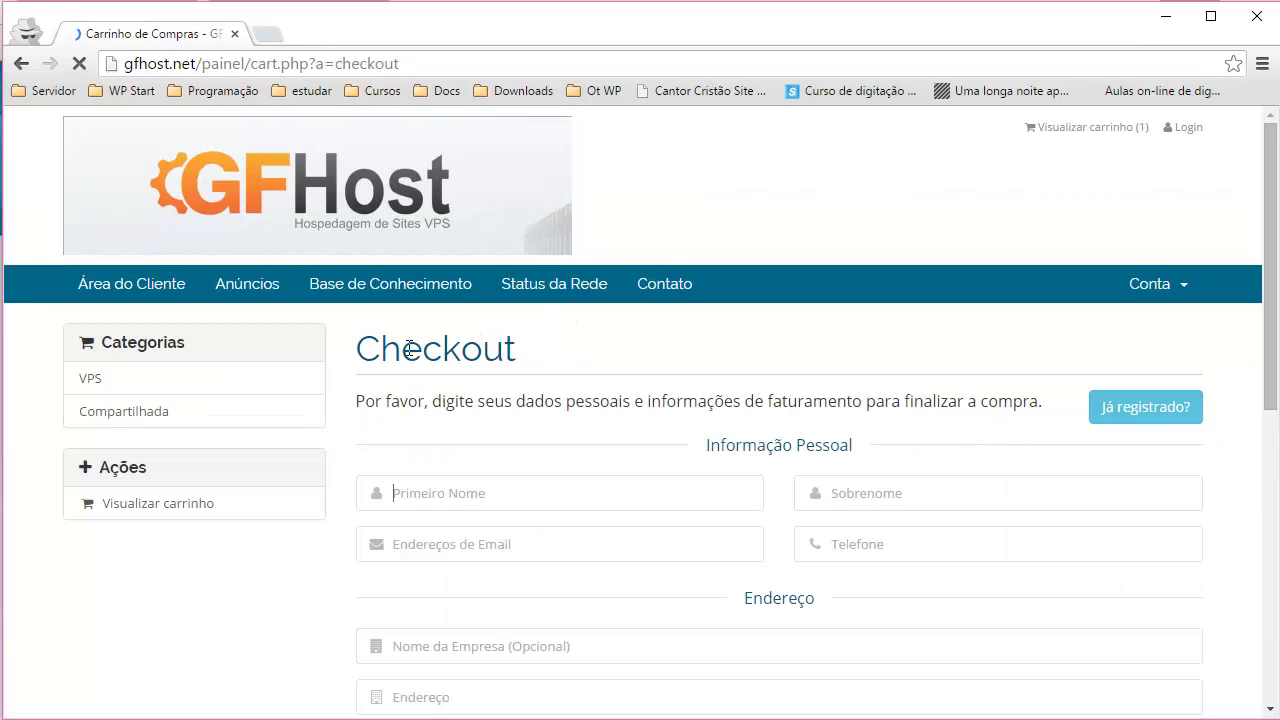
- Fill in the customer's name, suggested e-mail, phone number and company Gfhost
{"action": "scroll", "coordinate": [618, 385], "scroll_direction": "down", "scroll_amount": 2}
{"action": "scroll", "coordinate": [551, 381], "scroll_direction": "down", "scroll_amount": 1}
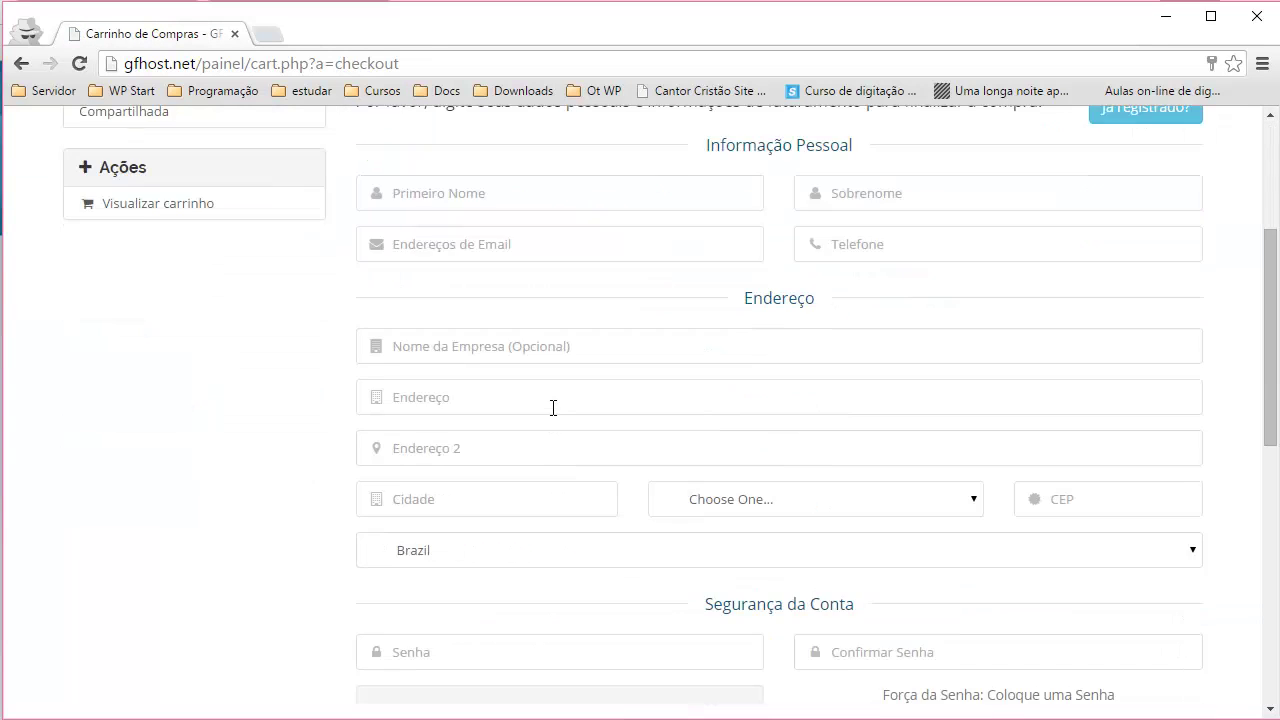
{"action": "scroll", "coordinate": [551, 406], "scroll_direction": "up", "scroll_amount": 1}
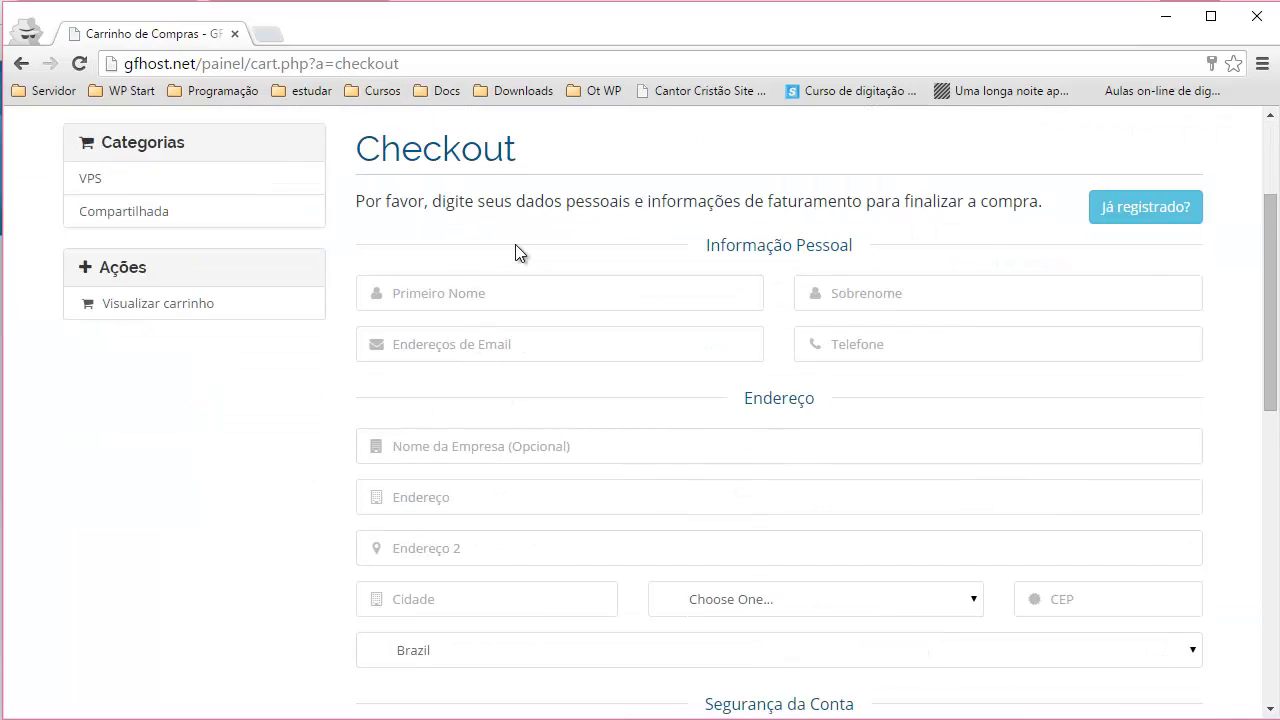
{"action": "key", "text": "Tab"}
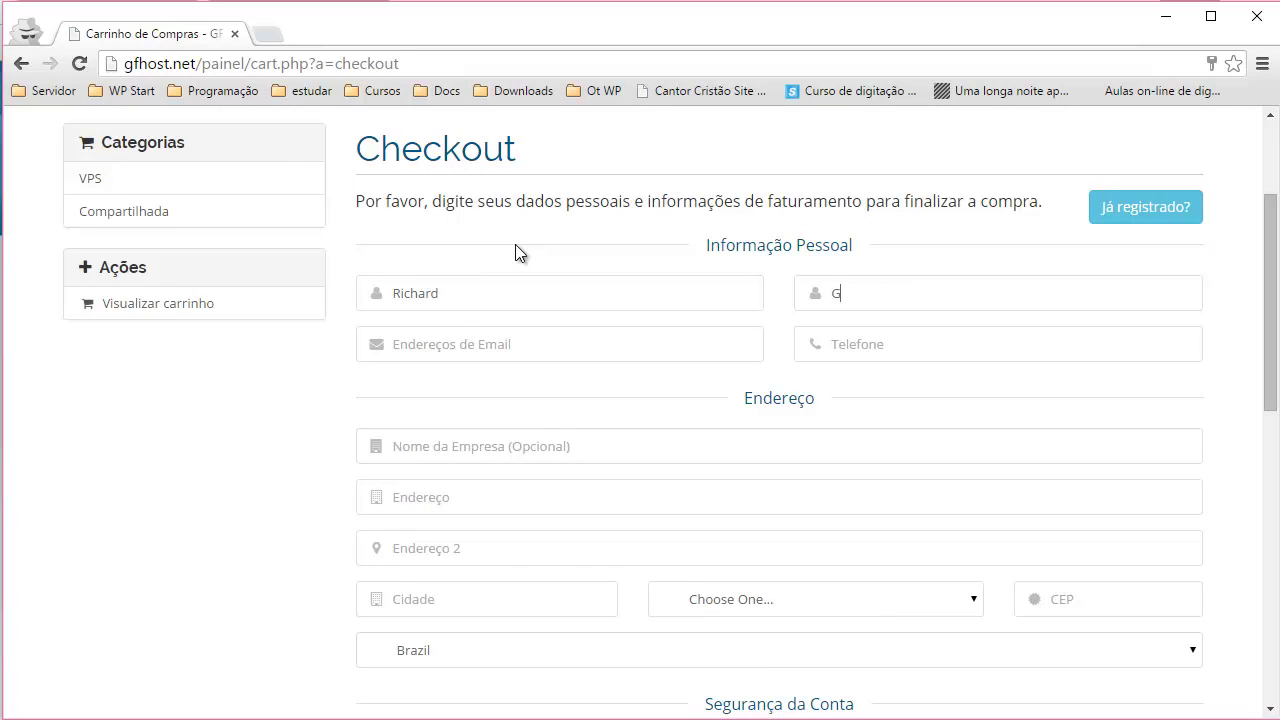
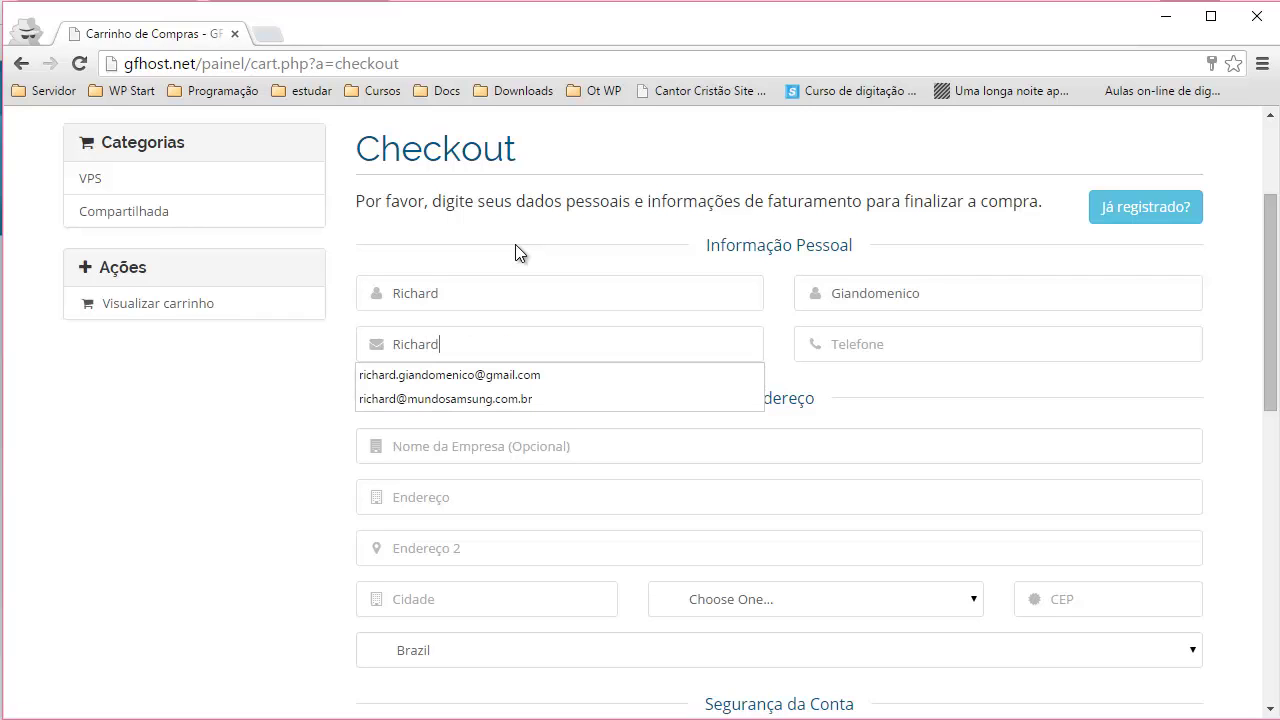
{"action": "key", "text": "Down"}
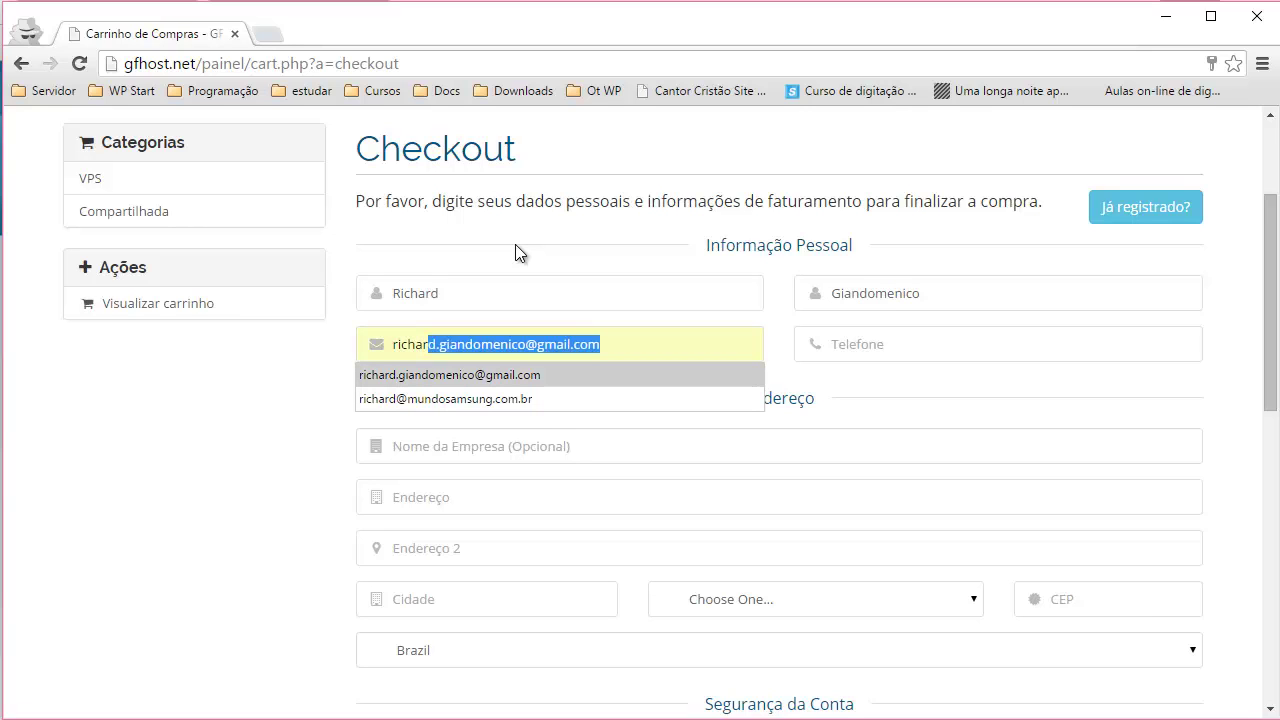
{"action": "key", "text": "Tab"}
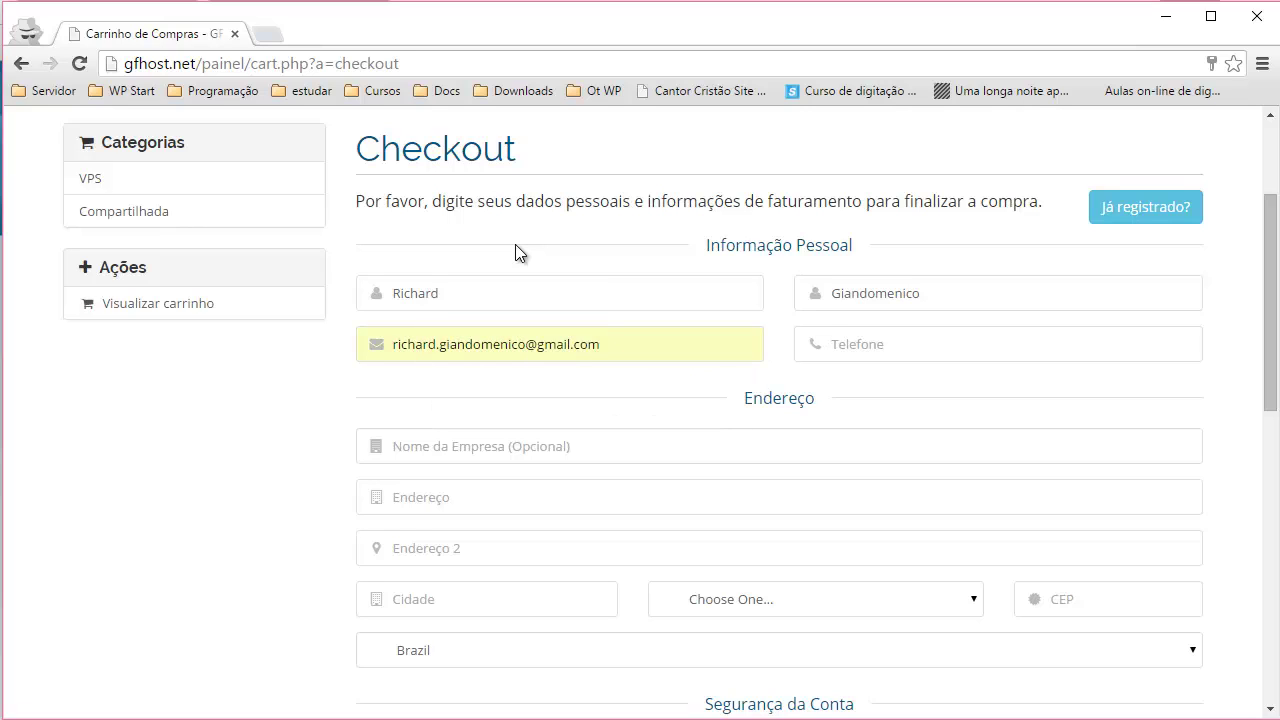
{"action": "type", "text": "1479sdf"}
{"action": "key", "text": "shift+Left"}
{"action": "key", "text": "shift+Left"}
{"action": "key", "text": "ctrl+a"}
{"action": "type", "text": "Gfhos"}
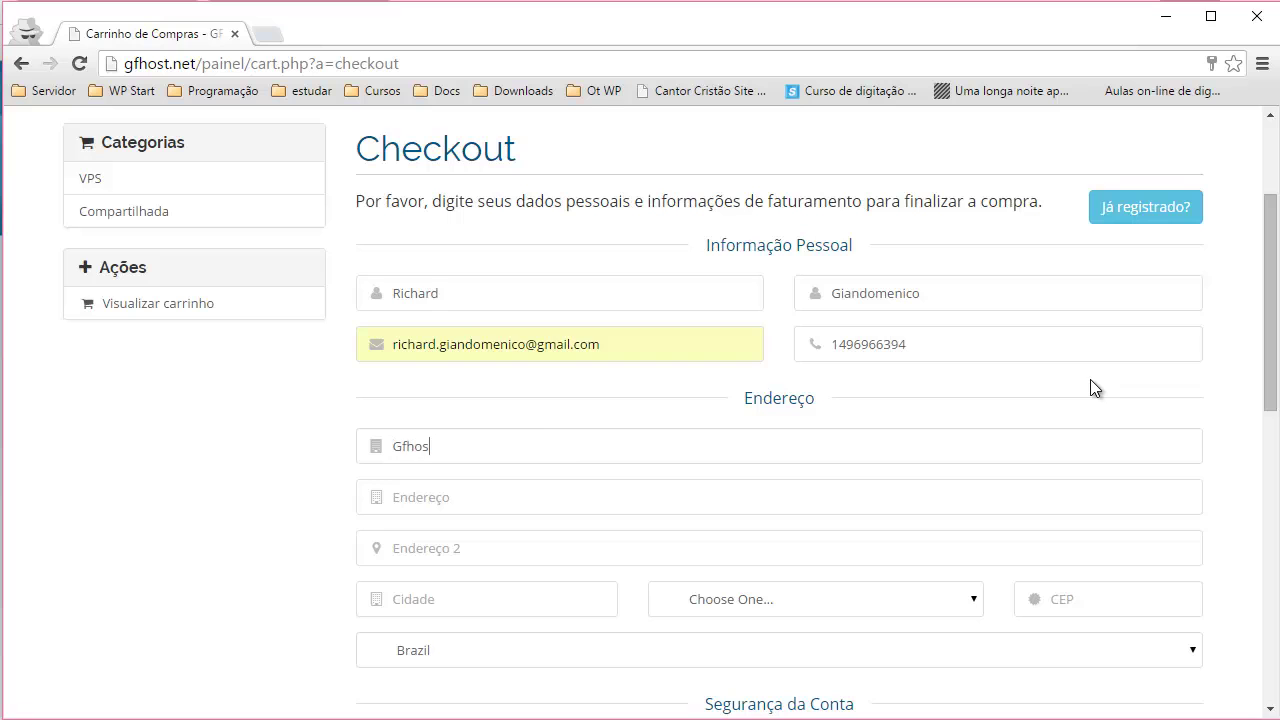
{"action": "type", "text": "t"}
- Enter address 'teste', city 'teste', state SP and CEP 17400000
{"action": "scroll", "coordinate": [1003, 386], "scroll_direction": "down", "scroll_amount": 2}
{"action": "left_click", "coordinate": [474, 297]}
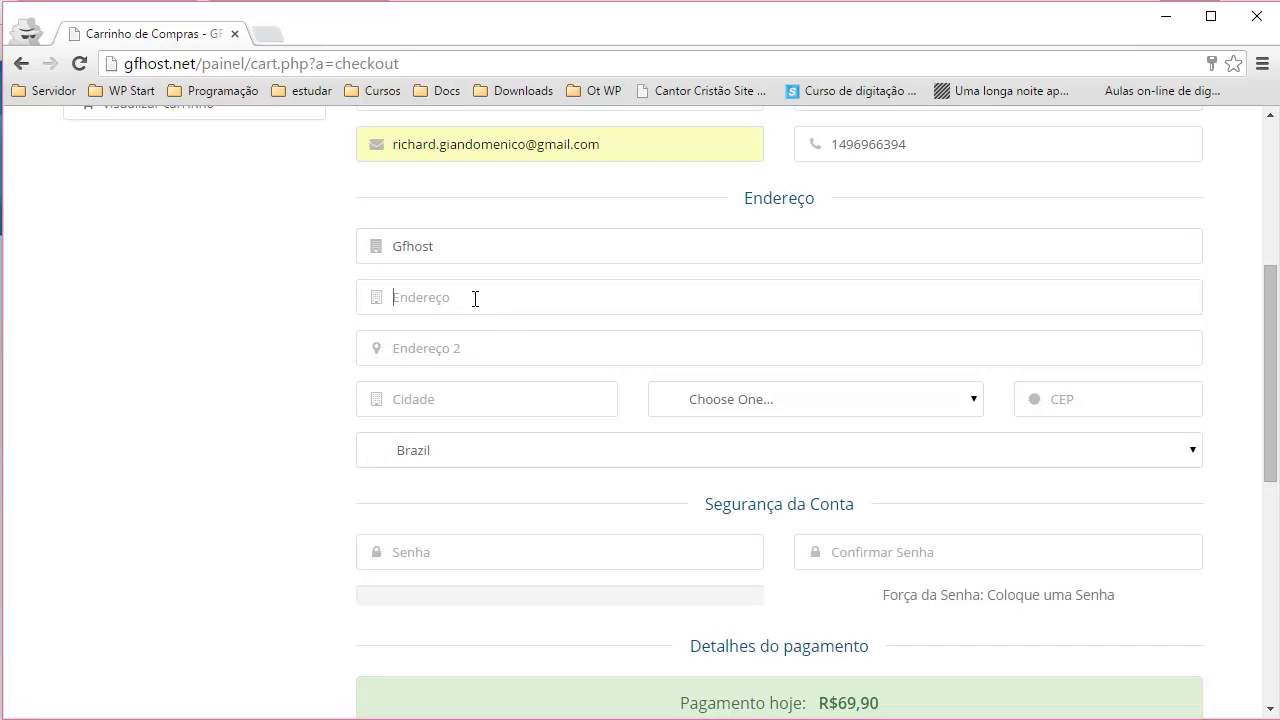
{"action": "type", "text": "teste"}
{"action": "left_click", "coordinate": [458, 349]}
{"action": "type", "text": "teste"}
{"action": "key", "text": "Tab"}
{"action": "type", "text": "teste"}
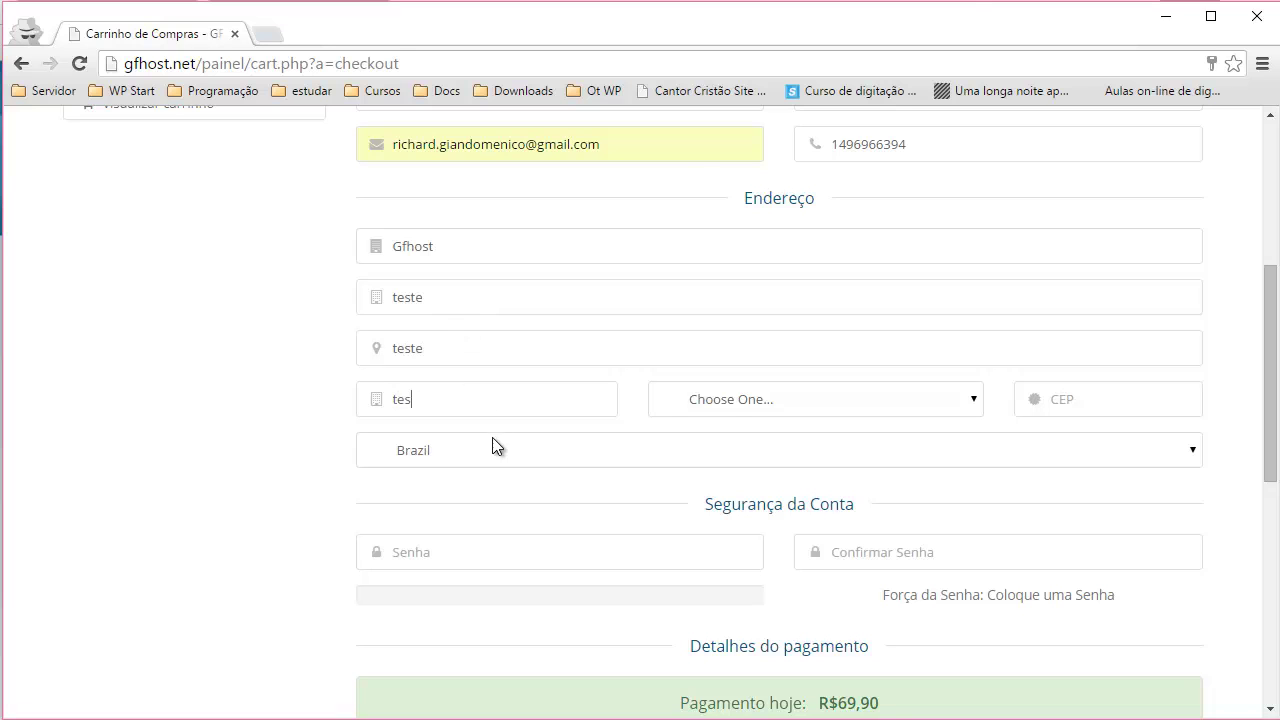
{"action": "left_click", "coordinate": [729, 400]}
{"action": "type", "text": "sp"}
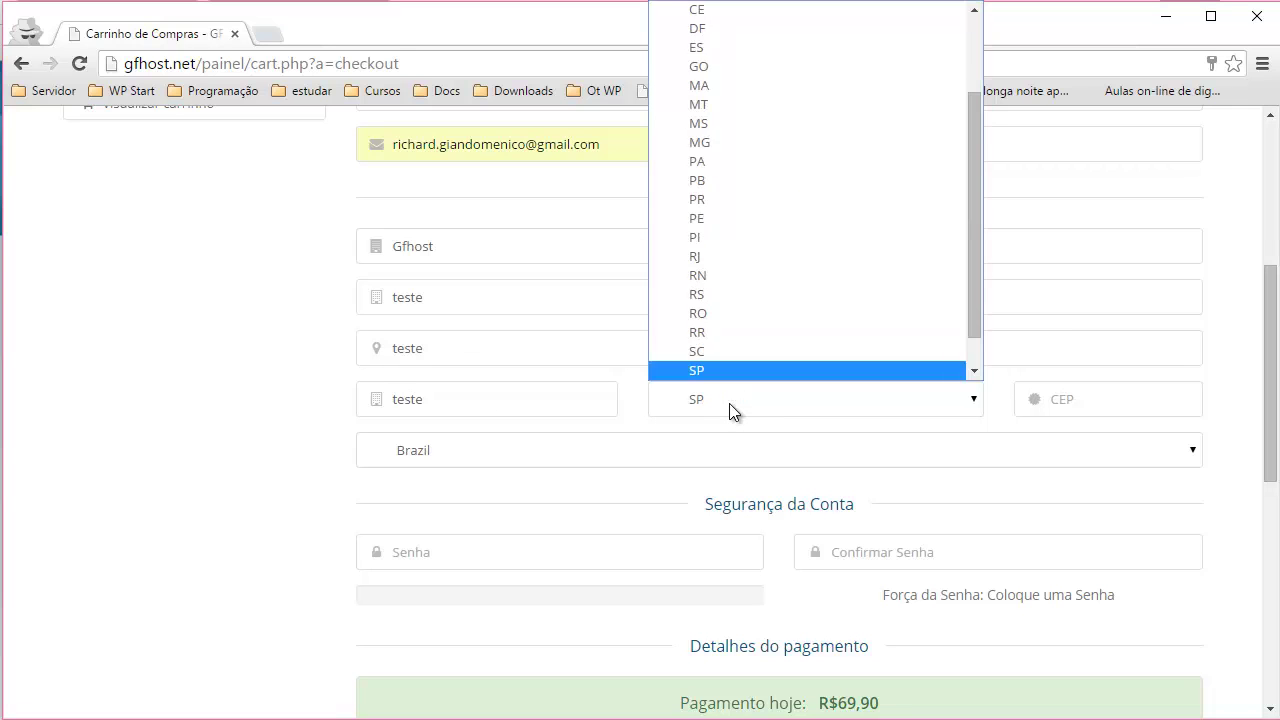
{"action": "key", "text": "Return"}
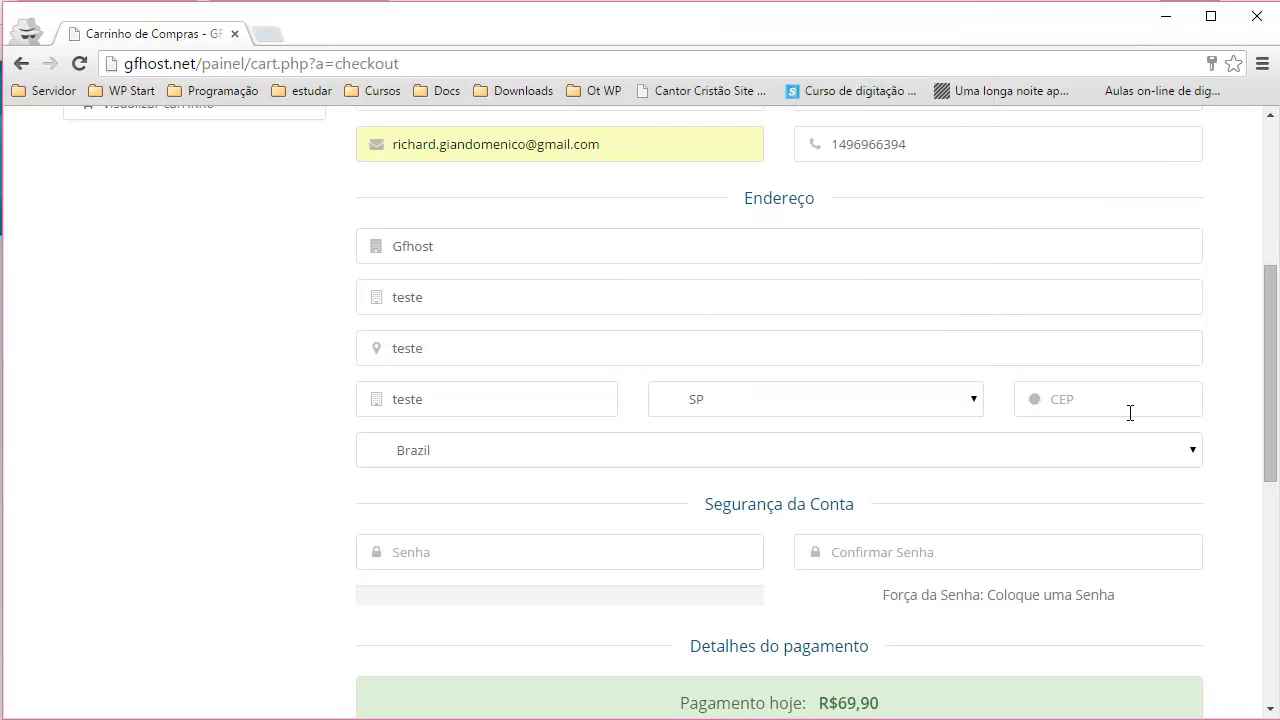
{"action": "left_click", "coordinate": [1130, 413]}
{"action": "type", "text": "17400000"}
- Set and confirm a moderate-strength account password, leaving PagSeguro API selected
{"action": "scroll", "coordinate": [908, 420], "scroll_direction": "down", "scroll_amount": 1}
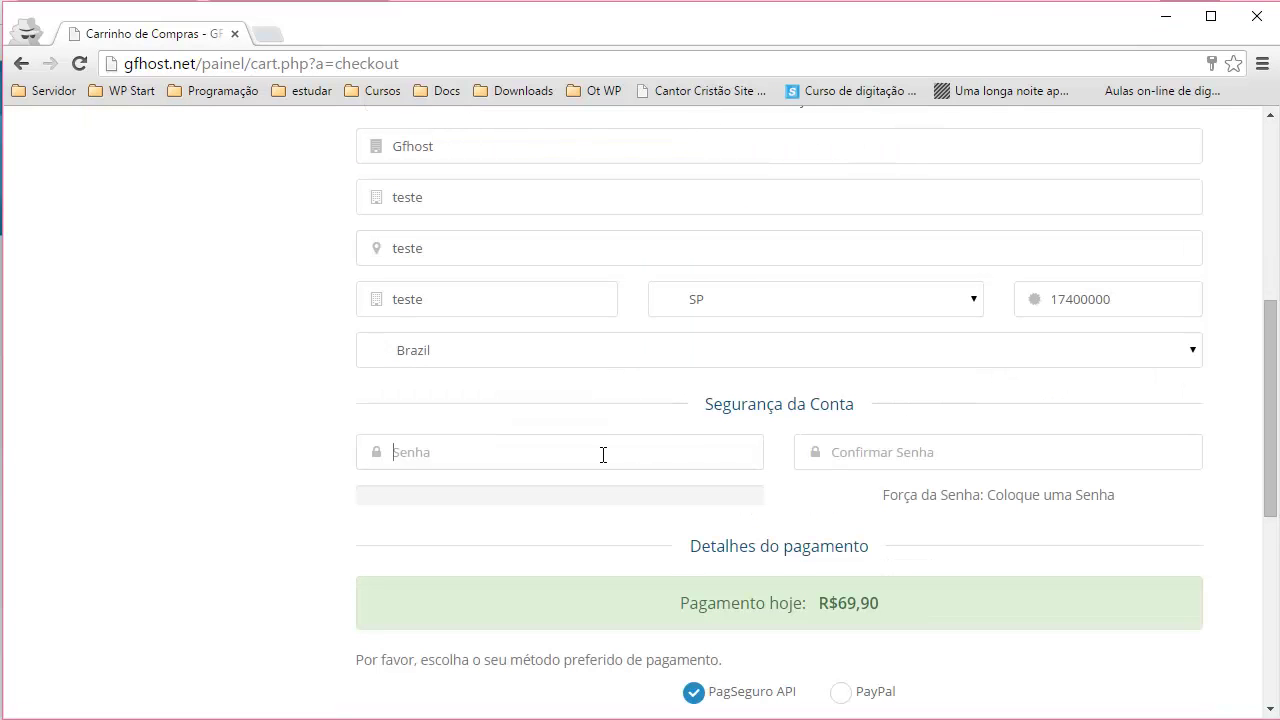
{"action": "left_click", "coordinate": [603, 455]}
{"action": "type", "text": "te"}
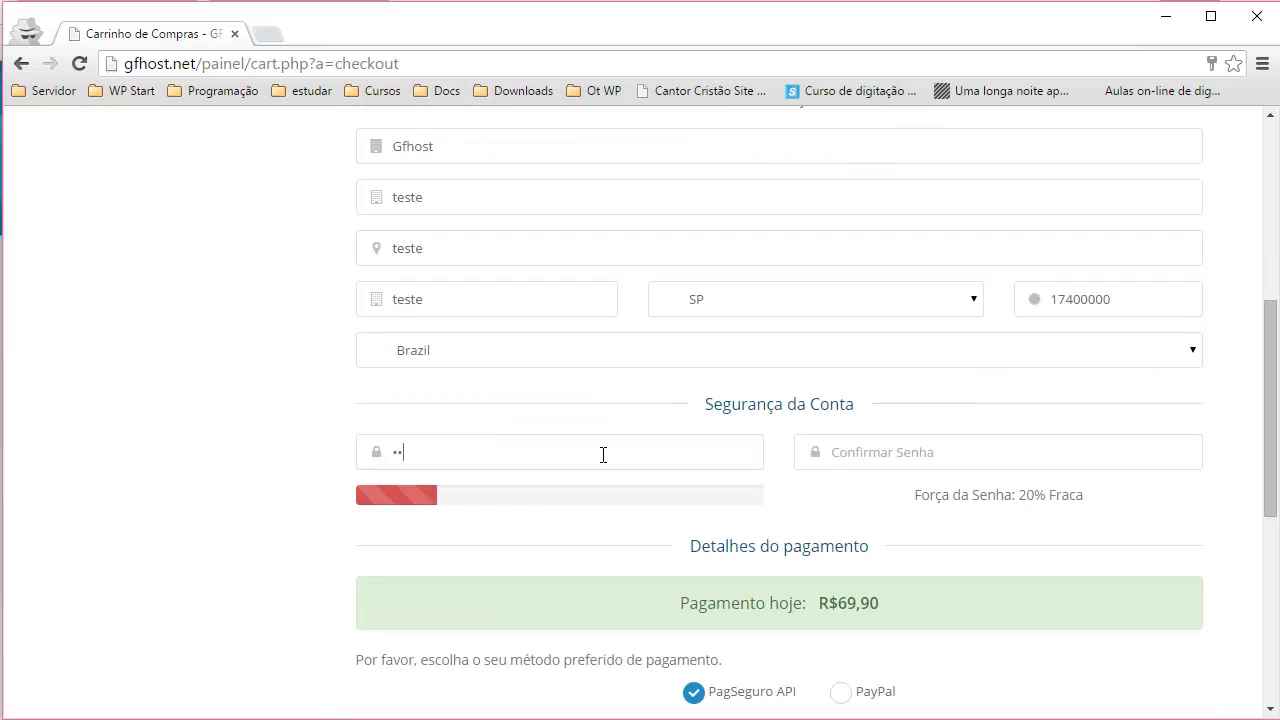
{"action": "key", "text": "BackSpace"}
{"action": "key", "text": "BackSpace"}
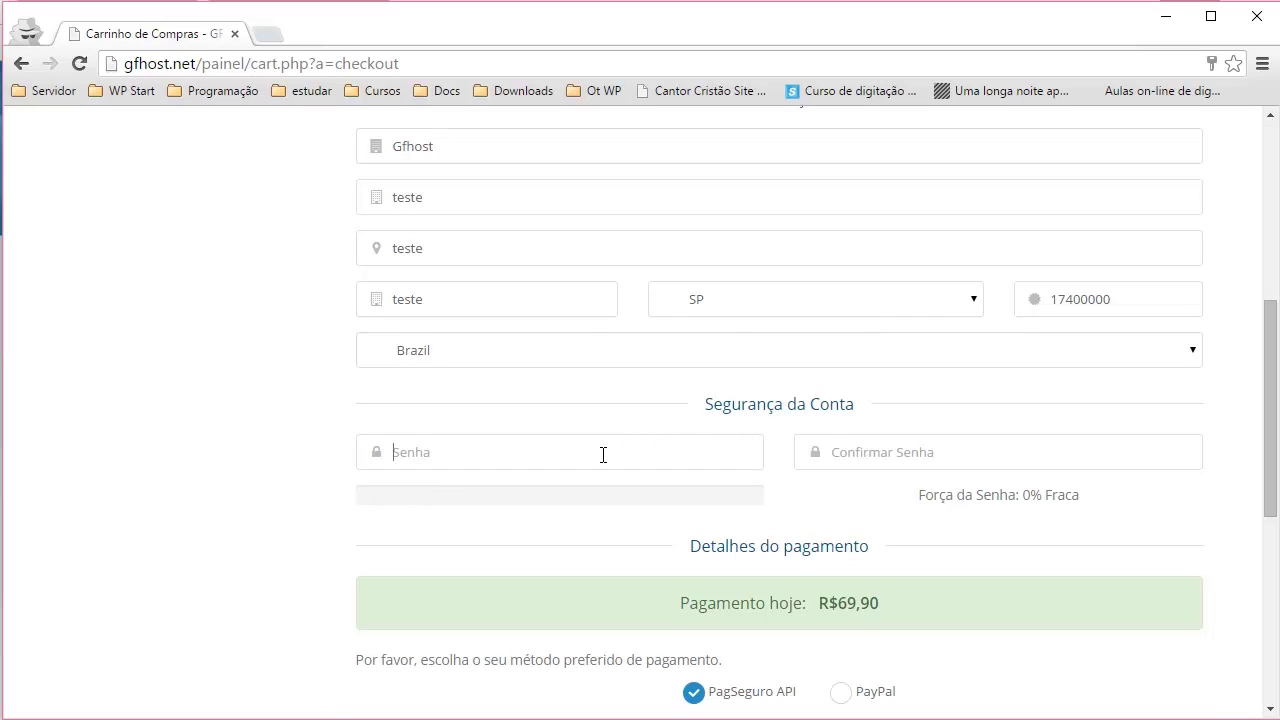
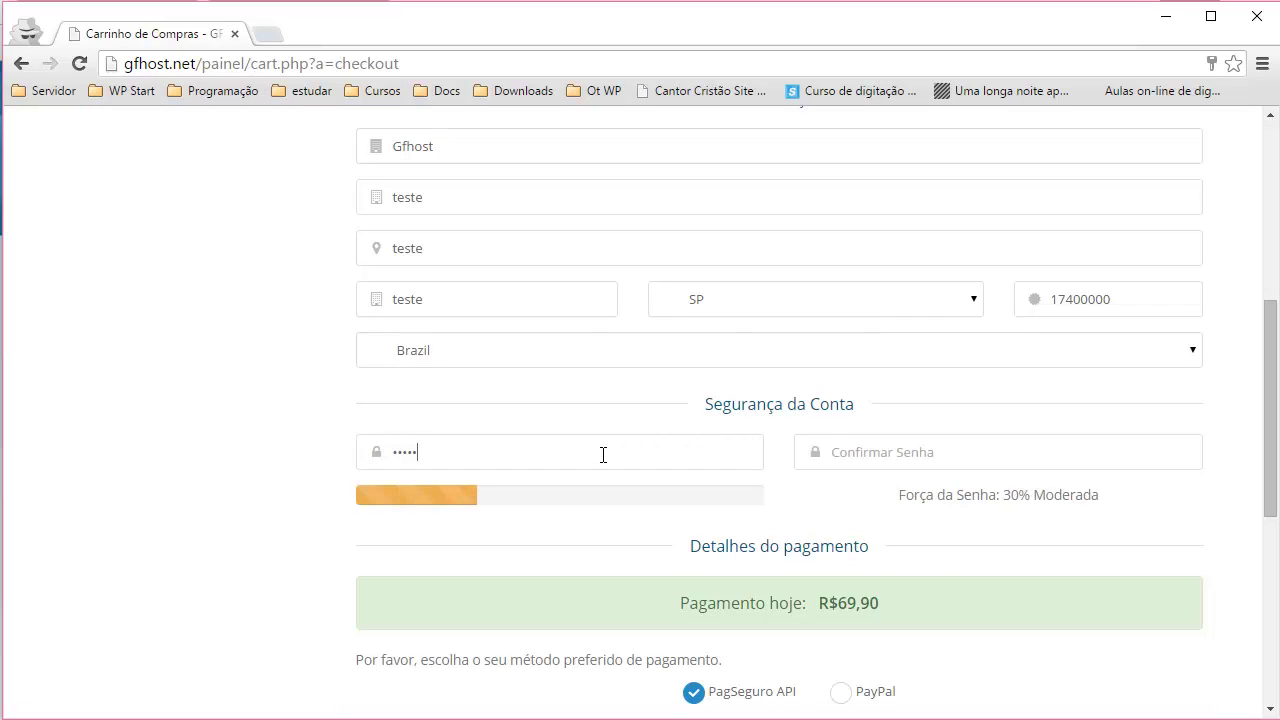
{"action": "scroll", "coordinate": [601, 462], "scroll_direction": "down", "scroll_amount": 2}
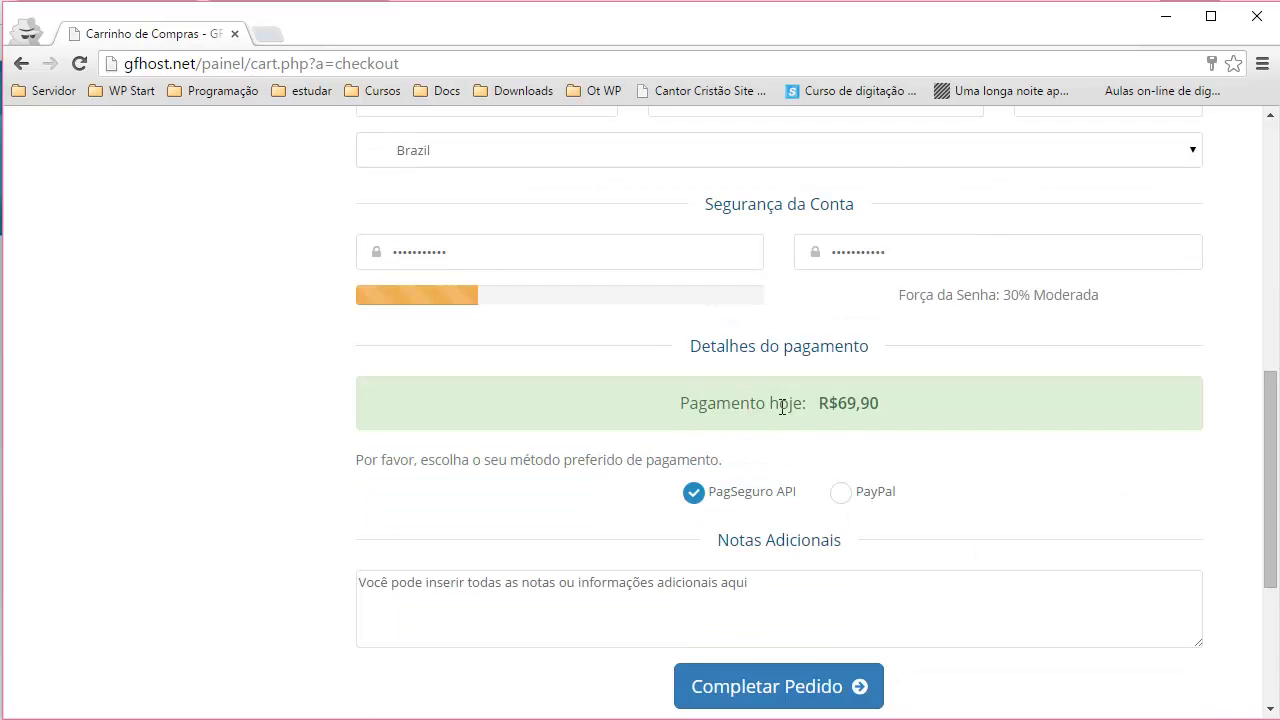
{"action": "scroll", "coordinate": [782, 405], "scroll_direction": "down", "scroll_amount": 1}
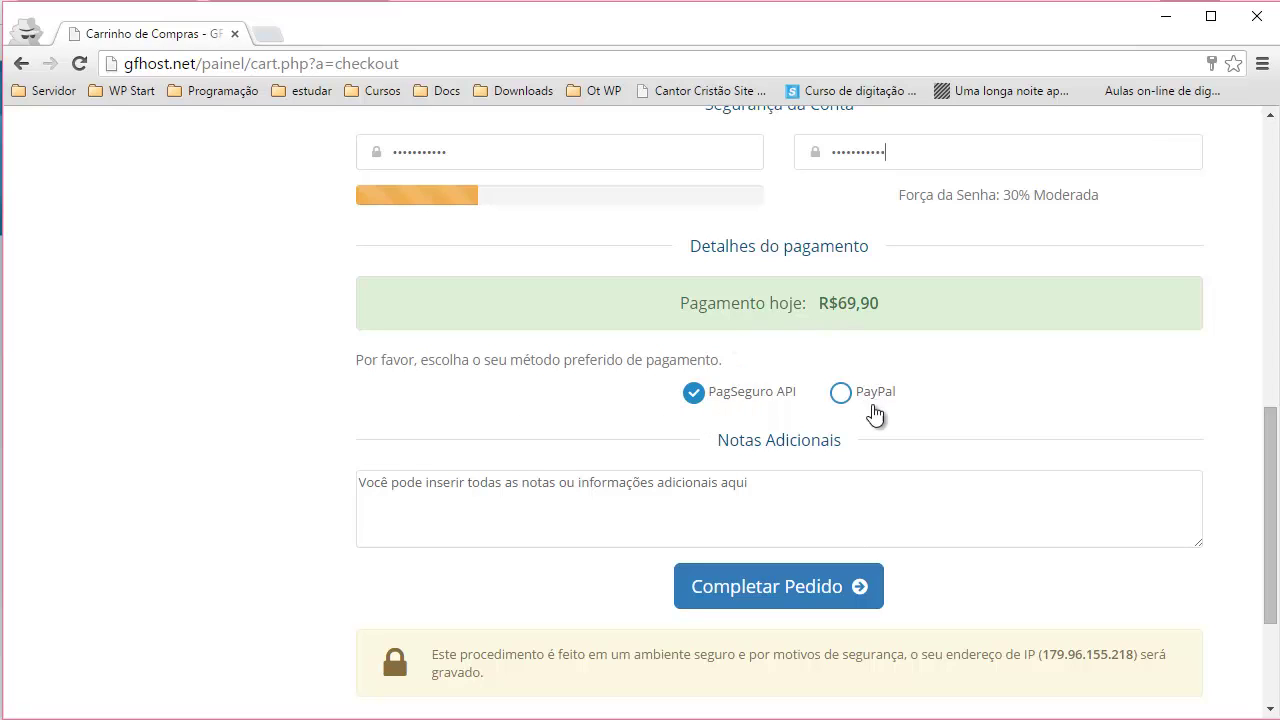
- Replace the Notas Adicionais placeholder with 'Quero que meu site seja migrado.'
{"action": "scroll", "coordinate": [808, 394], "scroll_direction": "down", "scroll_amount": 1}
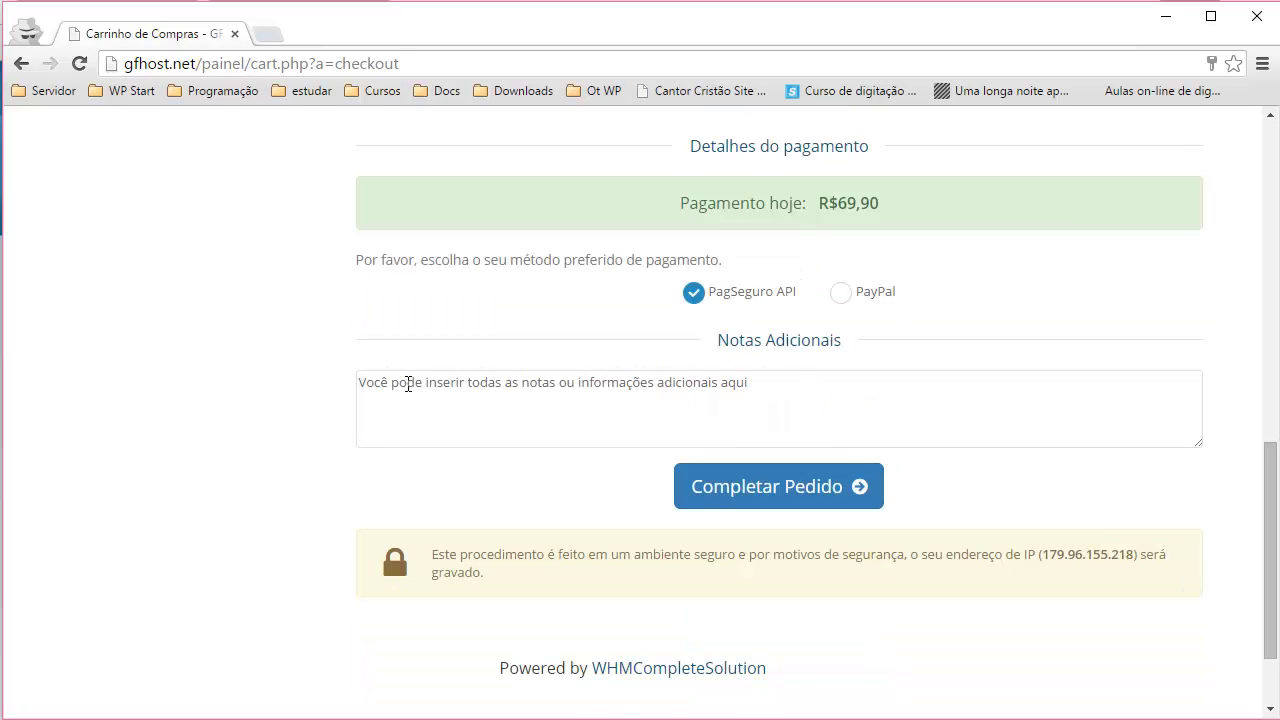
{"action": "left_click_drag", "start_coordinate": [735, 346], "coordinate": [789, 406]}
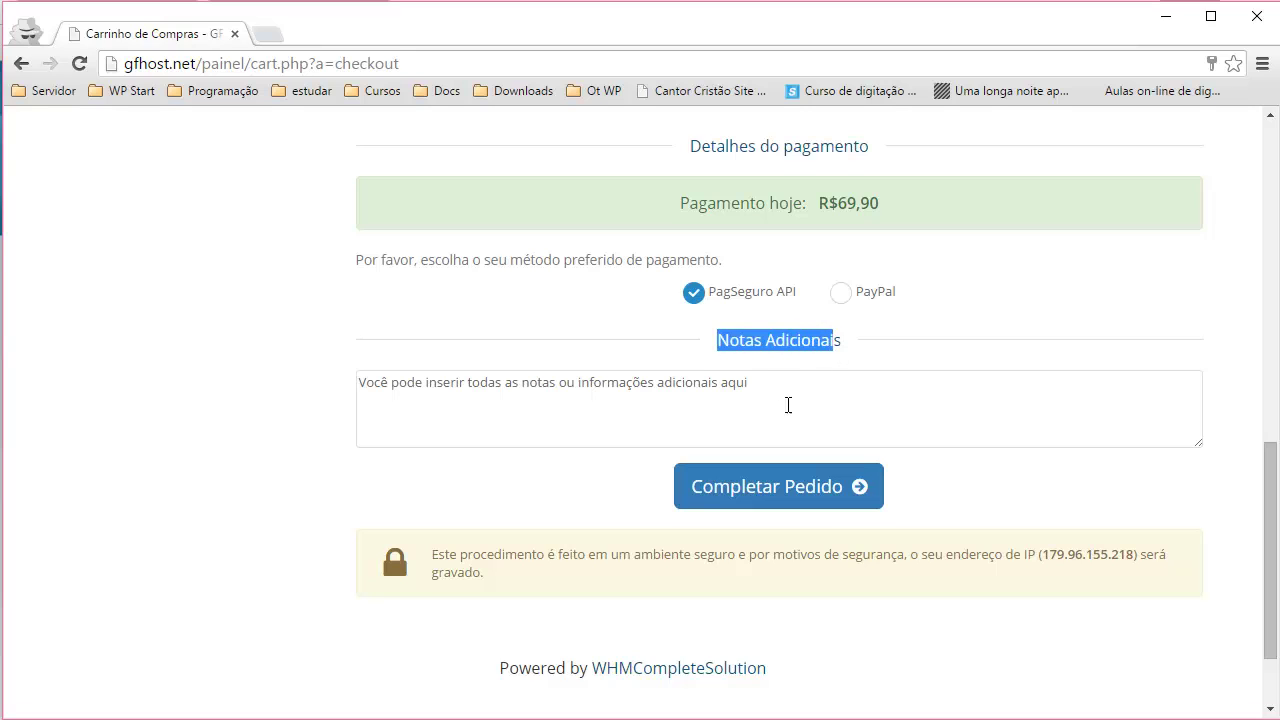
{"action": "left_click", "coordinate": [559, 411]}
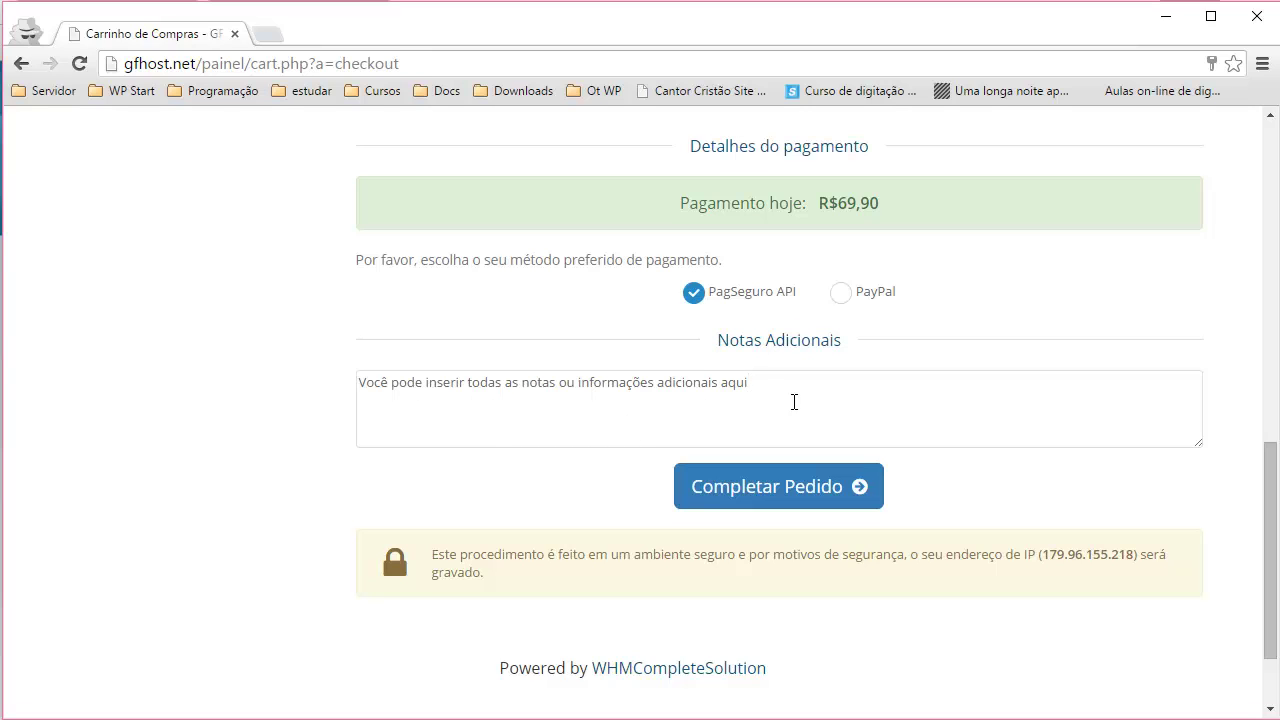
{"action": "left_click_drag", "start_coordinate": [784, 393], "coordinate": [314, 391]}
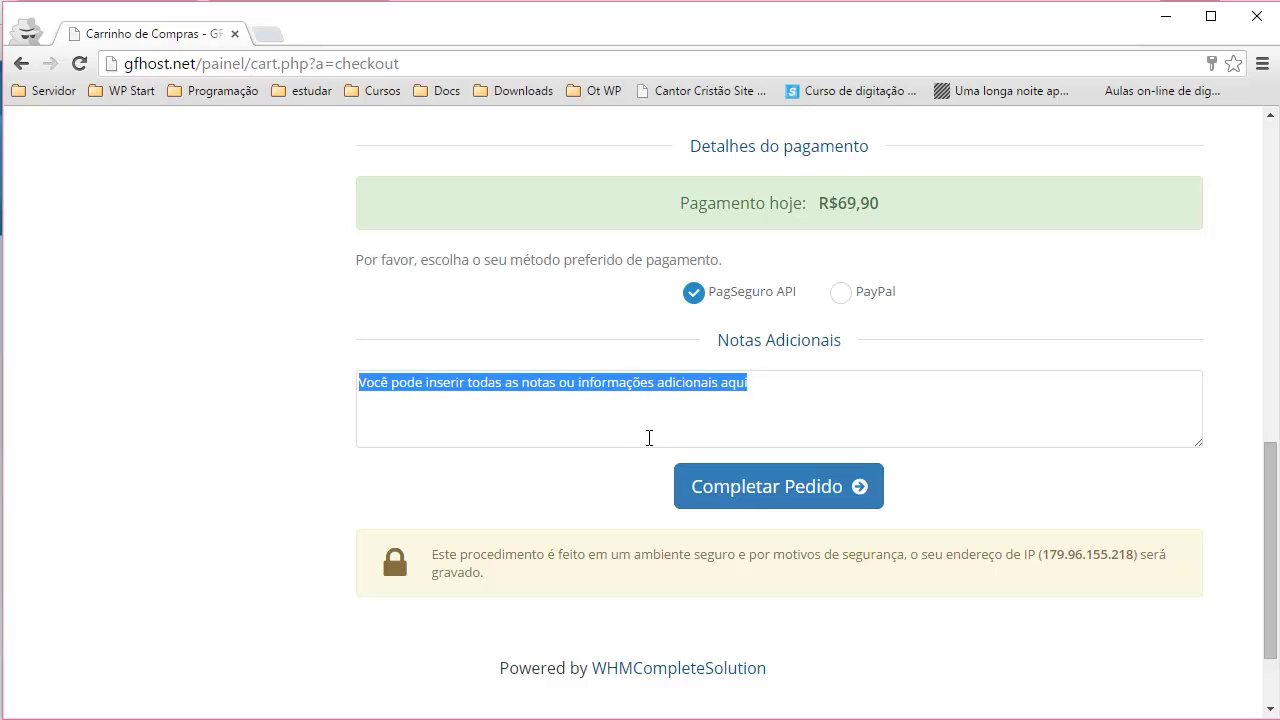
{"action": "type", "text": "Quero que meu "}
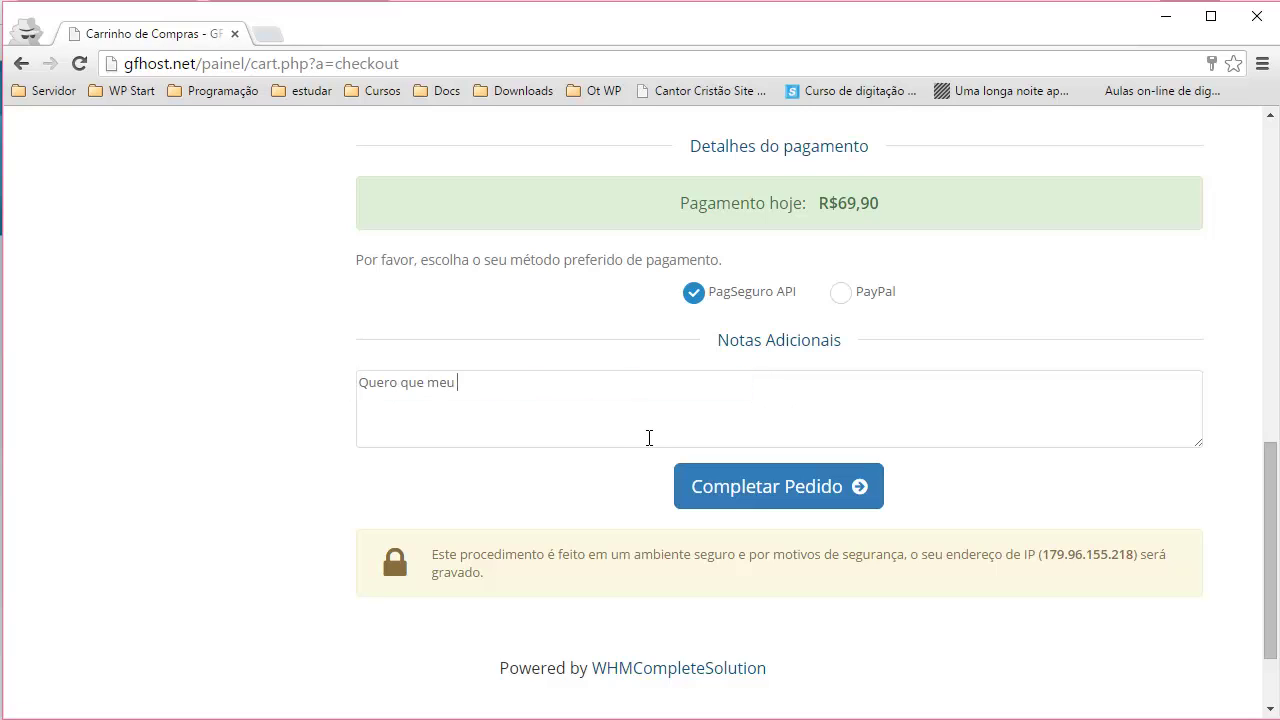
{"action": "type", "text": "site seja migrado..."}
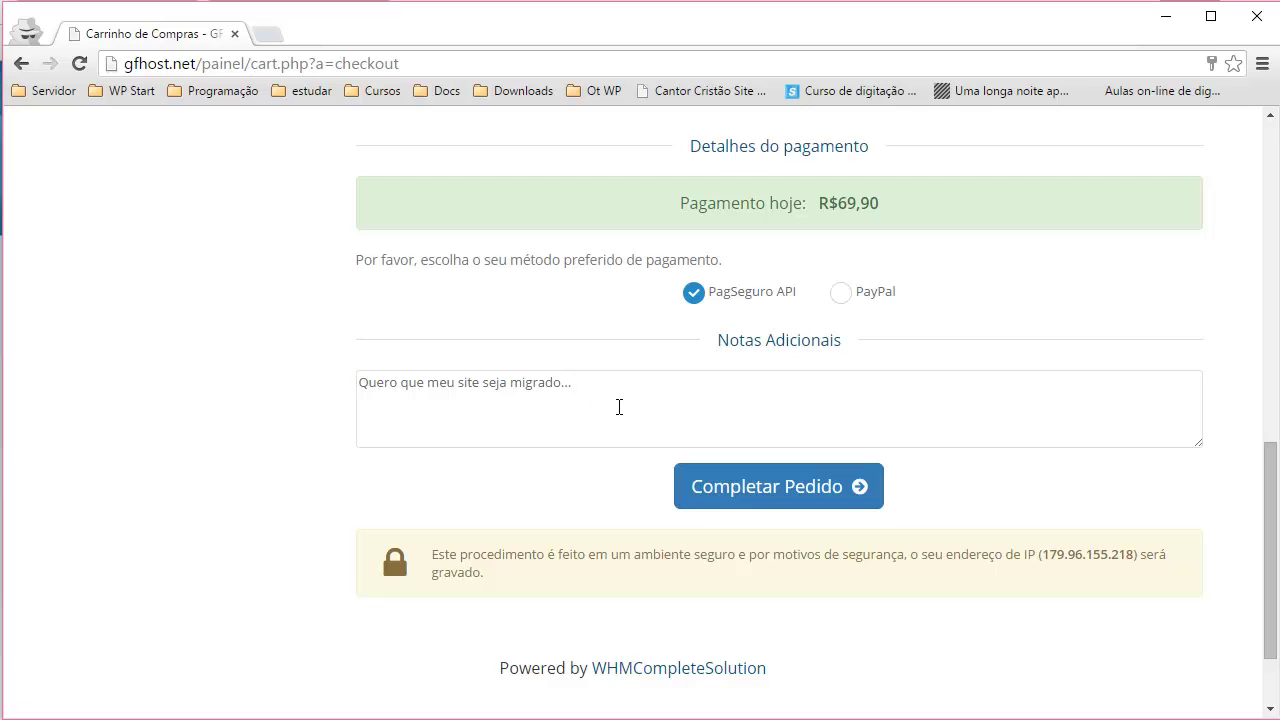
{"action": "scroll", "coordinate": [631, 408], "scroll_direction": "up", "scroll_amount": 1}
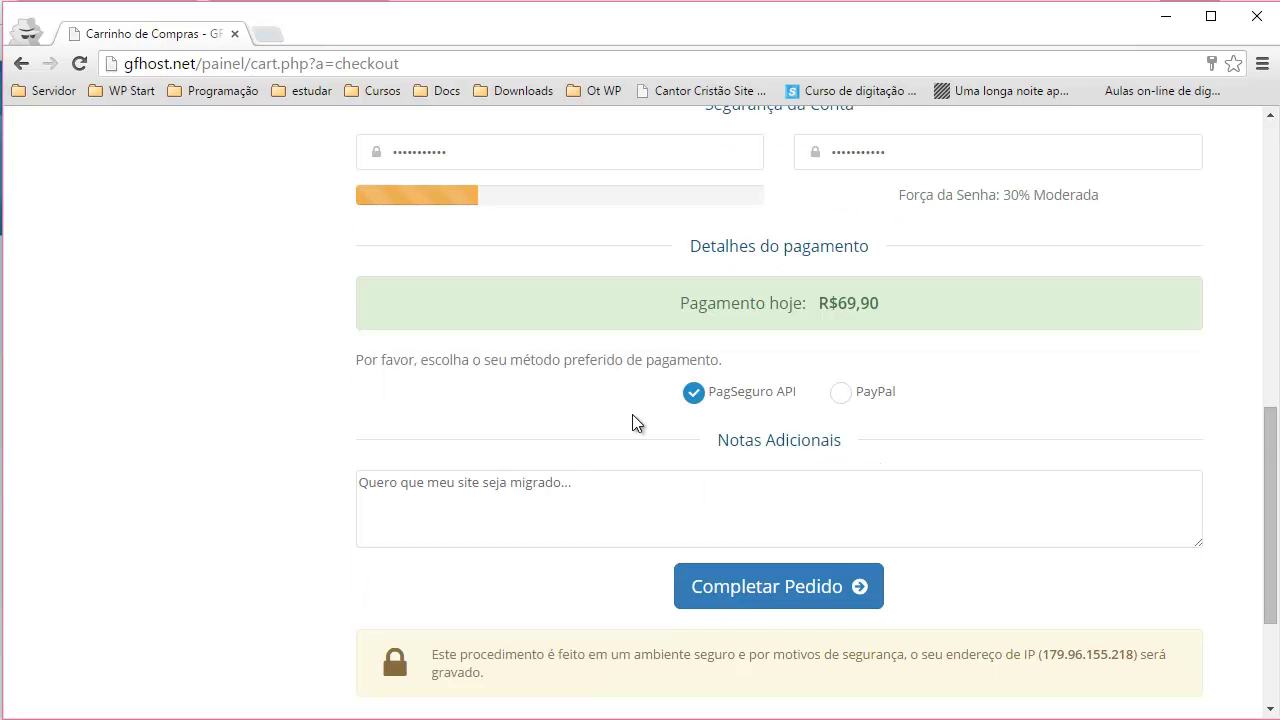
- Submit the order and find the 'e-mail already registered' error
{"action": "left_click", "coordinate": [728, 592]}
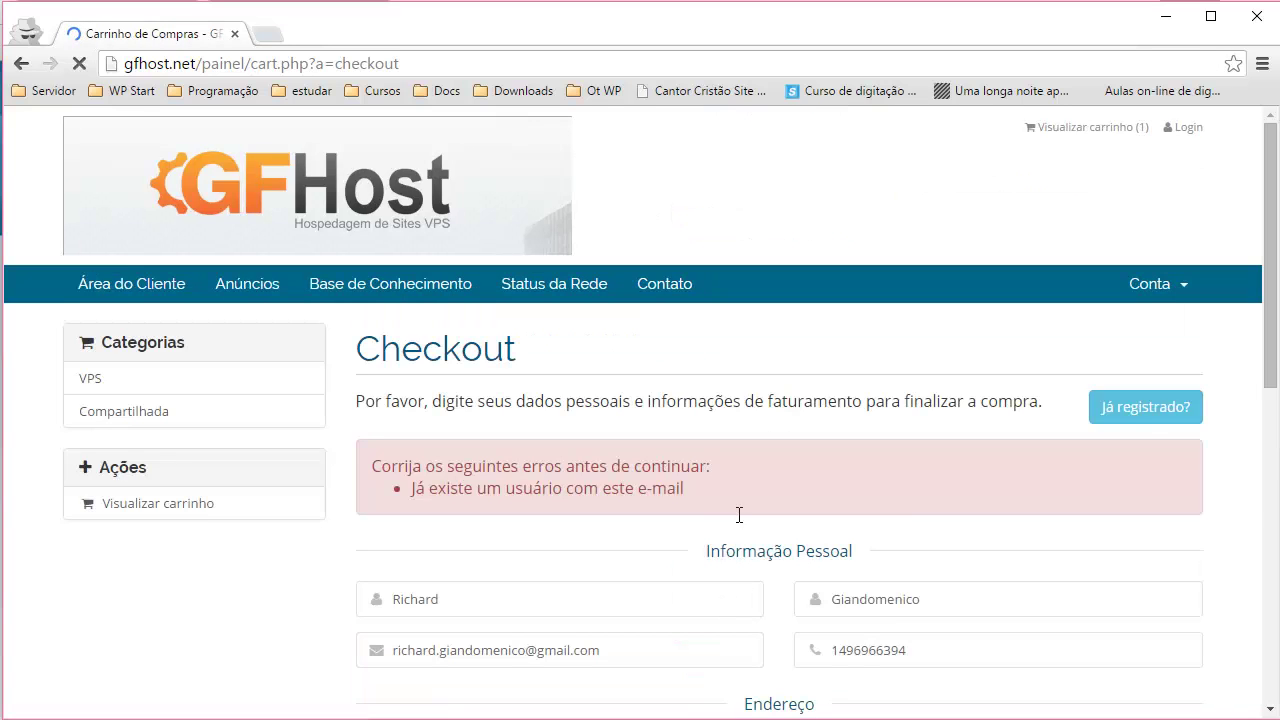
{"action": "scroll", "coordinate": [686, 481], "scroll_direction": "down", "scroll_amount": 3}
{"action": "scroll", "coordinate": [686, 481], "scroll_direction": "down", "scroll_amount": 1}
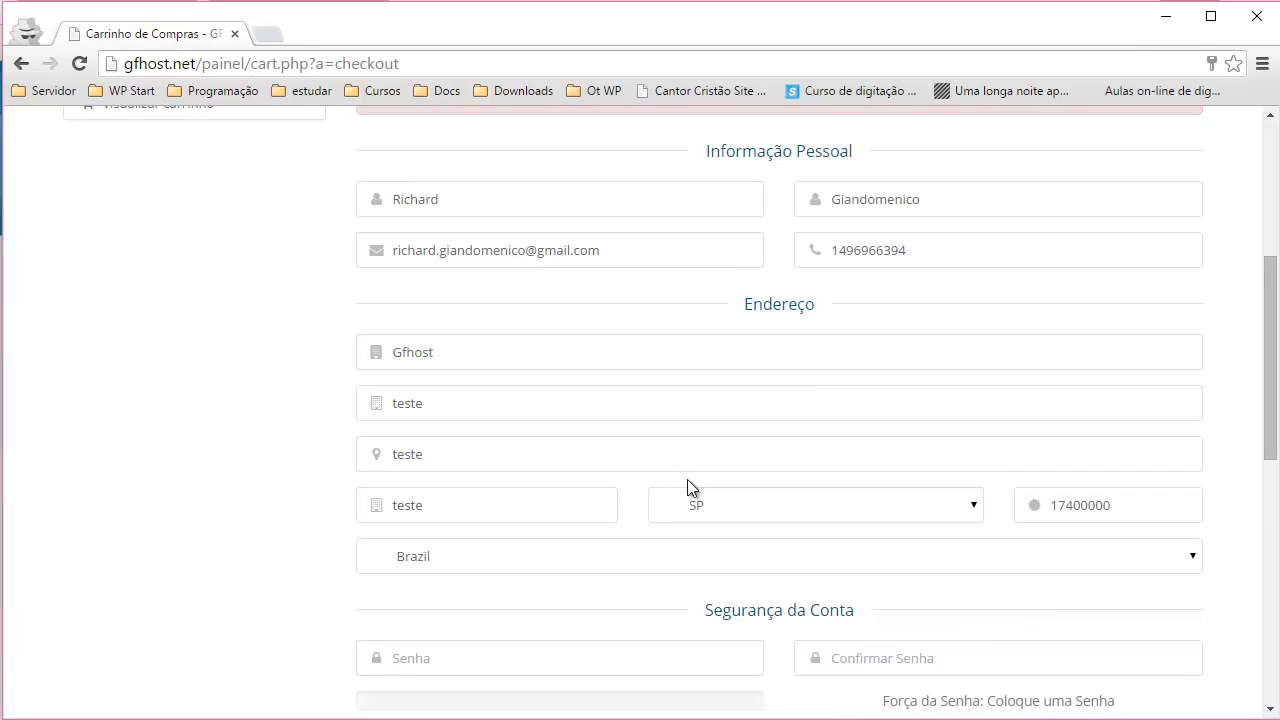
{"action": "scroll", "coordinate": [686, 481], "scroll_direction": "up", "scroll_amount": 1}
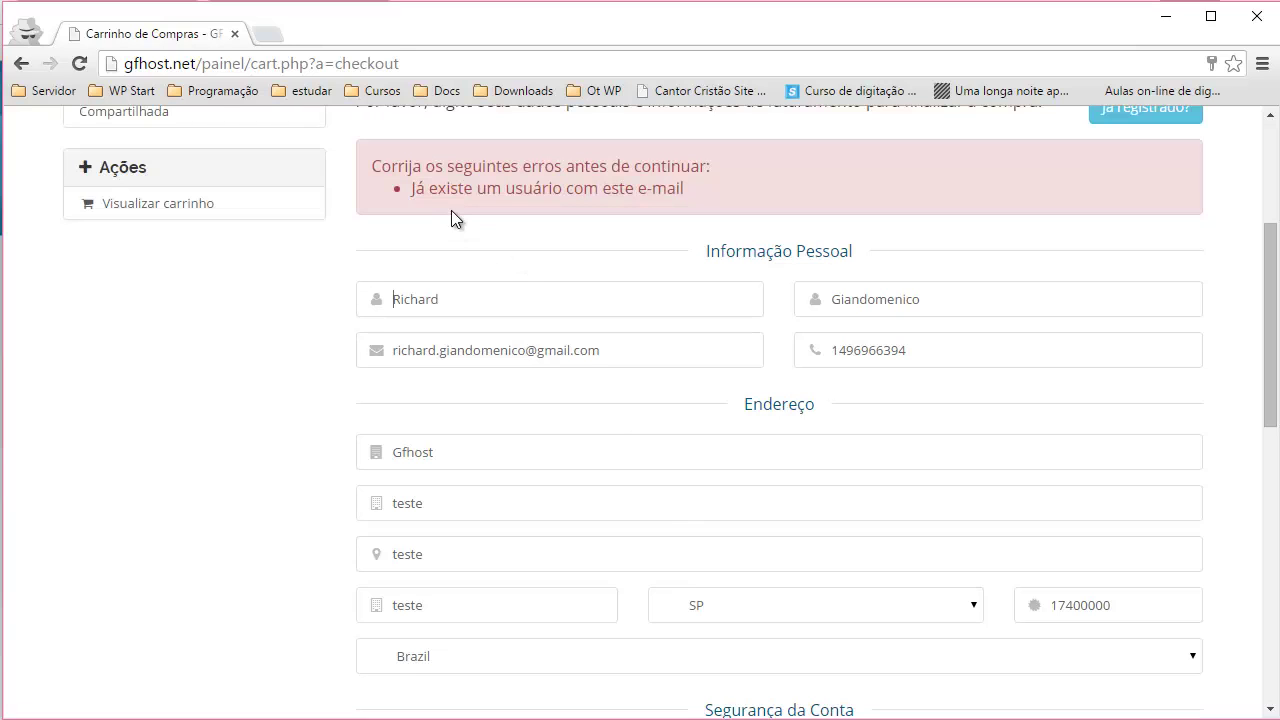
- Replace the e-mail with a different address and resubmit with Completar Pedido
{"action": "left_click", "coordinate": [612, 350]}
{"action": "key", "text": "ctrl+a"}
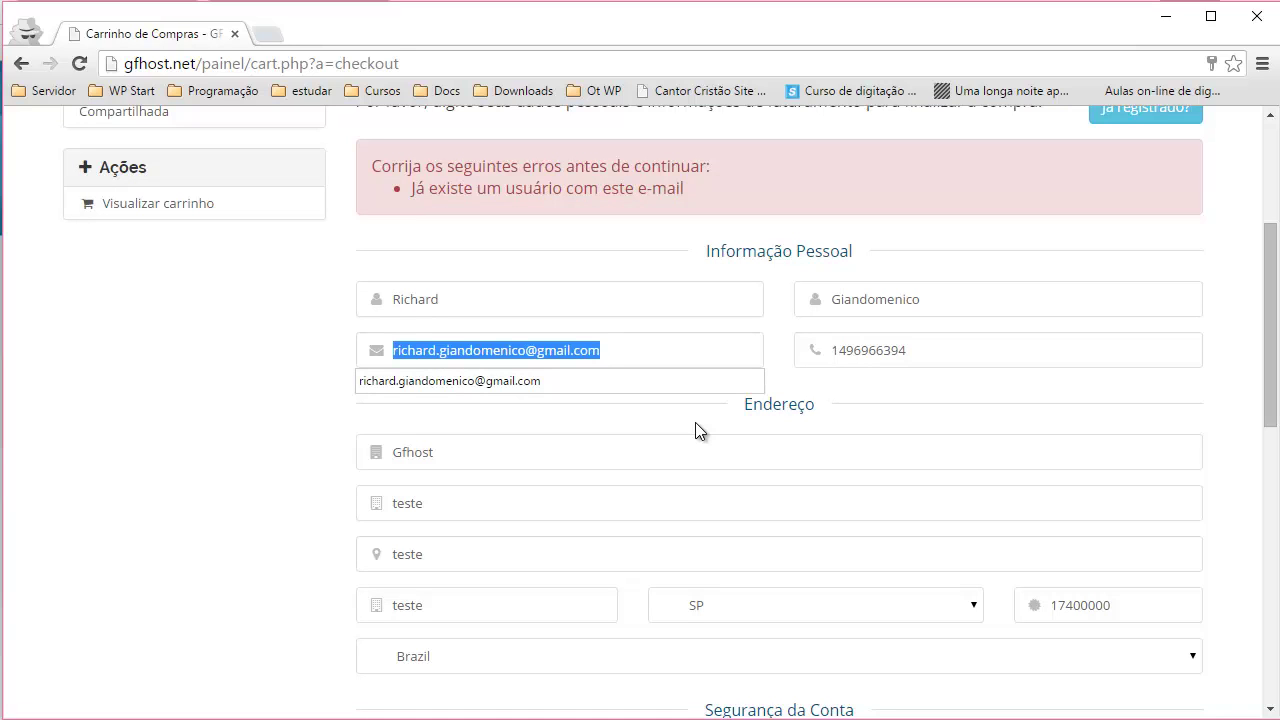
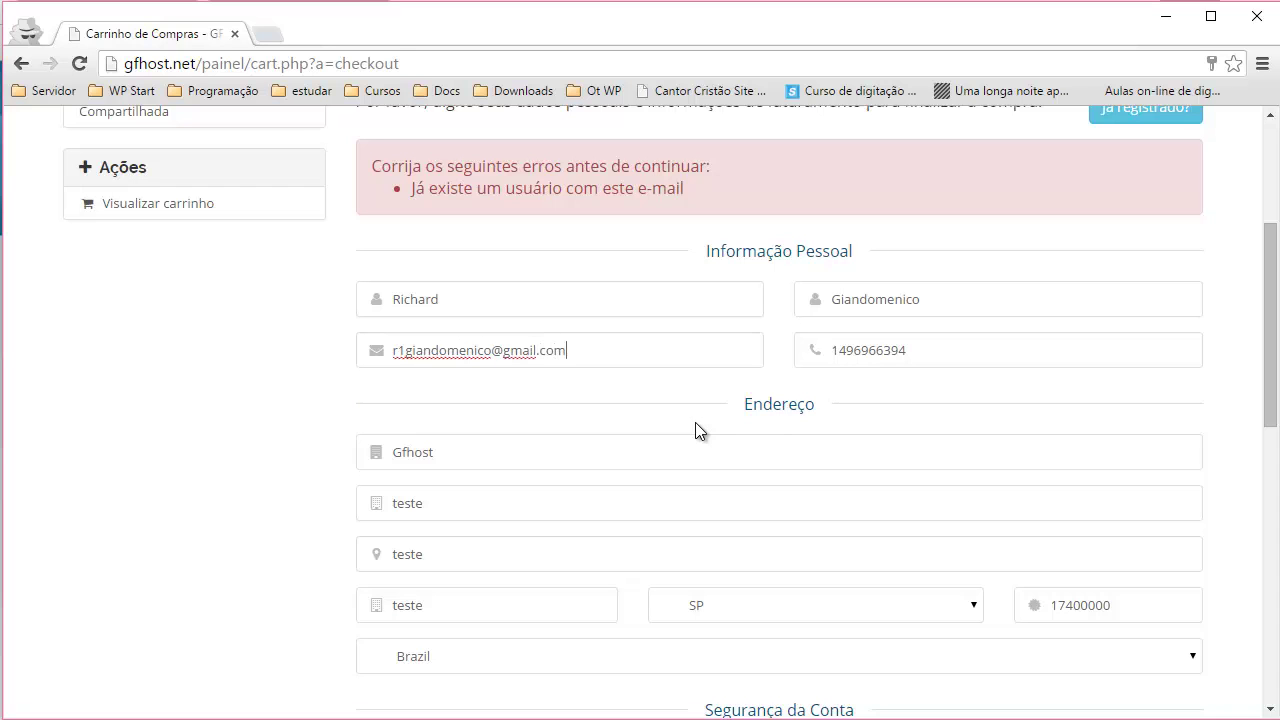
{"action": "scroll", "coordinate": [594, 449], "scroll_direction": "down", "scroll_amount": 10}
{"action": "left_click", "coordinate": [731, 482]}
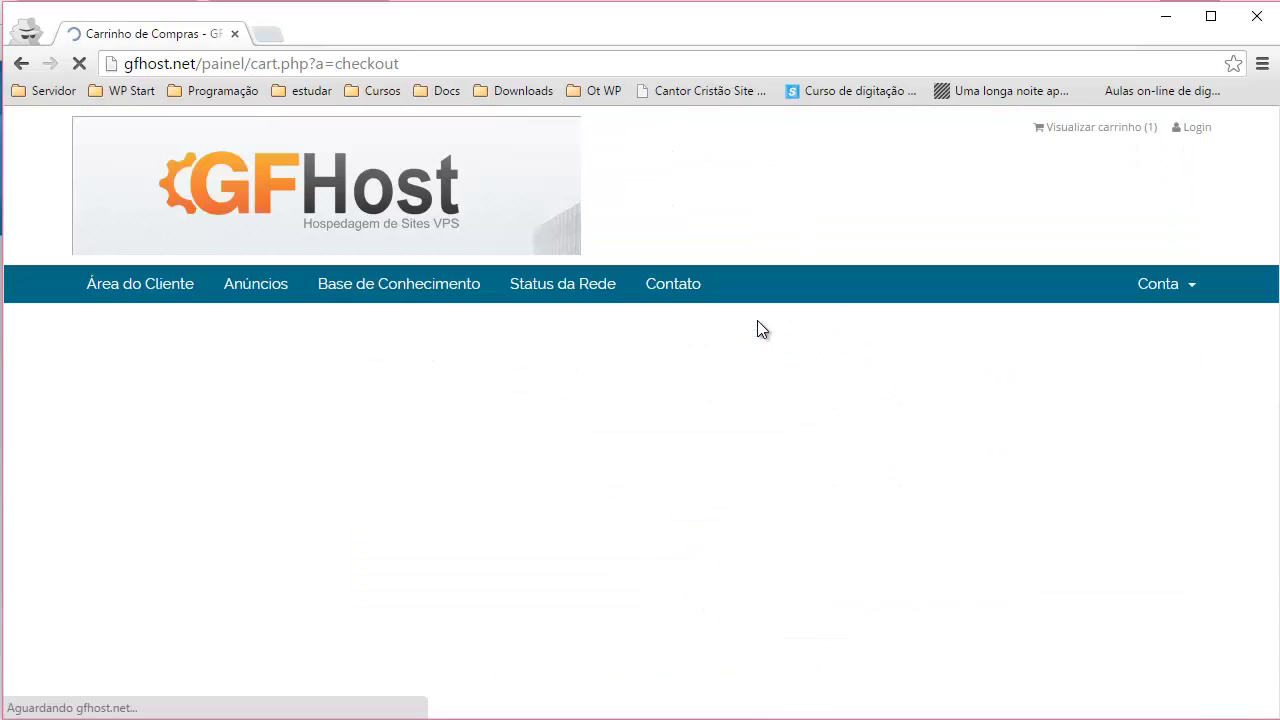
- Enter the account password in Senha and again in Confirmar Senha, then resubmit the checkout
{"action": "scroll", "coordinate": [621, 482], "scroll_direction": "down", "scroll_amount": 1}
{"action": "scroll", "coordinate": [467, 393], "scroll_direction": "down", "scroll_amount": 5}
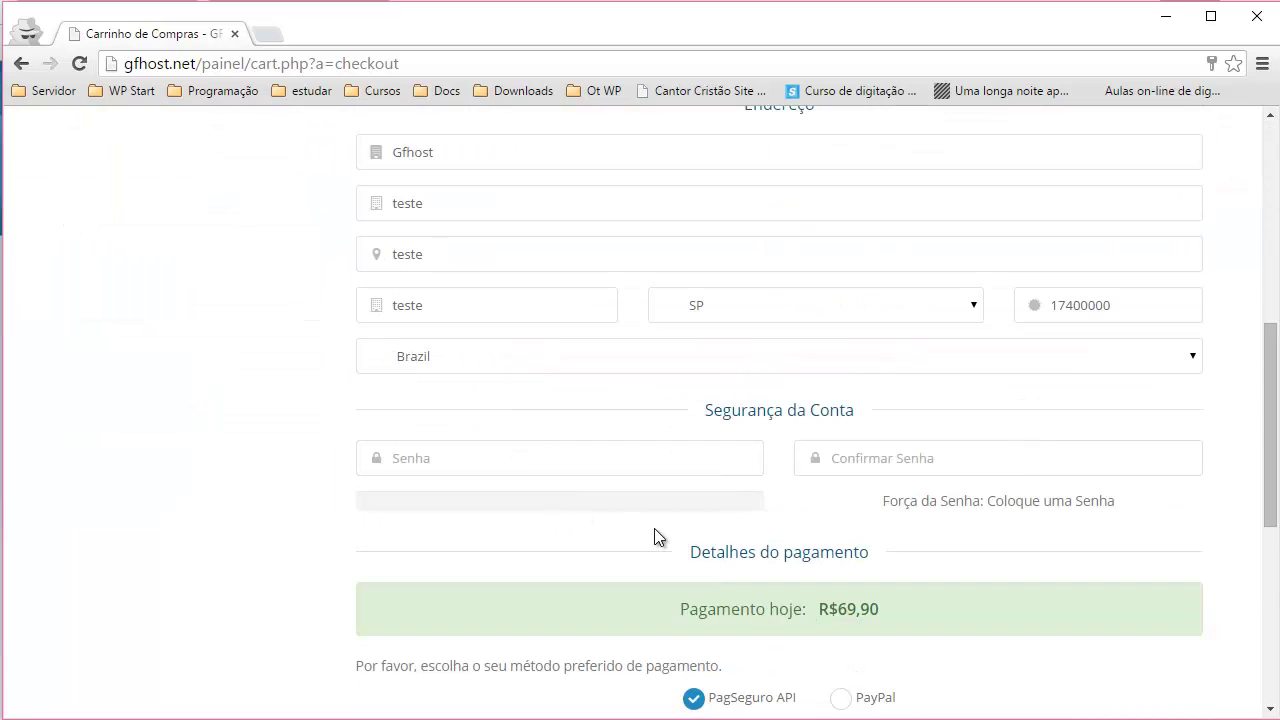
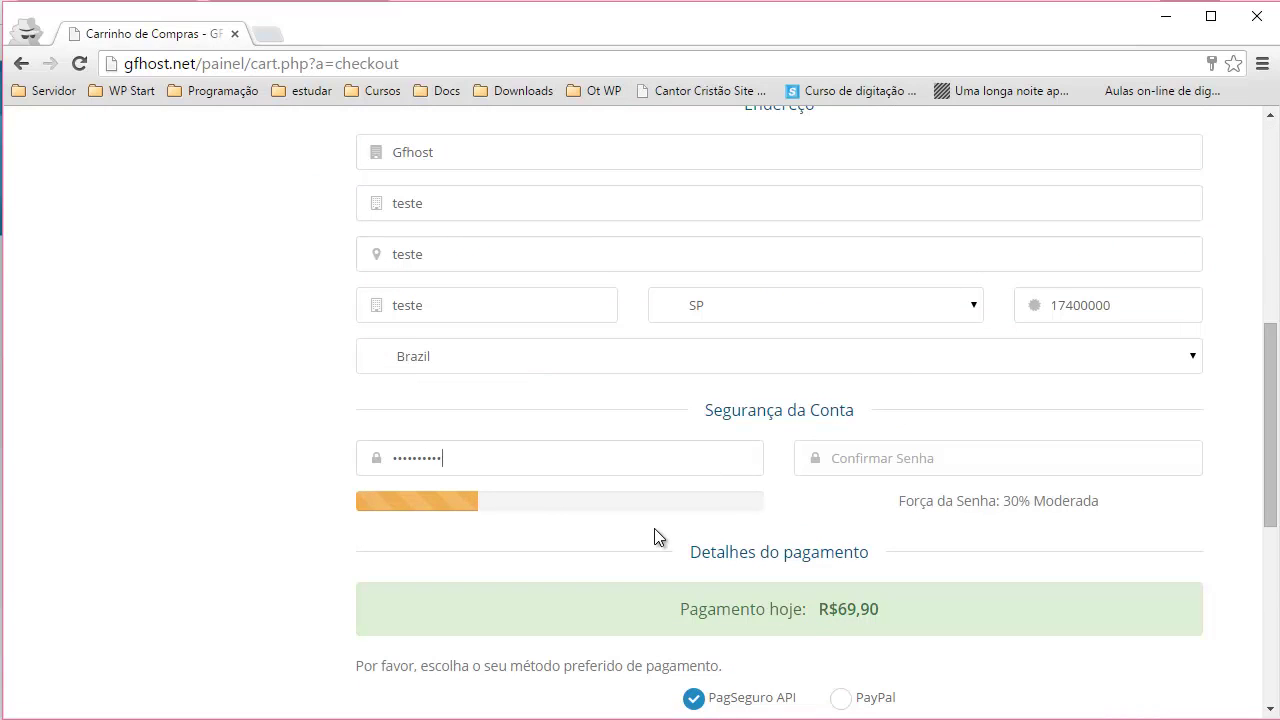
{"action": "key", "text": "Tab"}
{"action": "key", "text": "Return"}
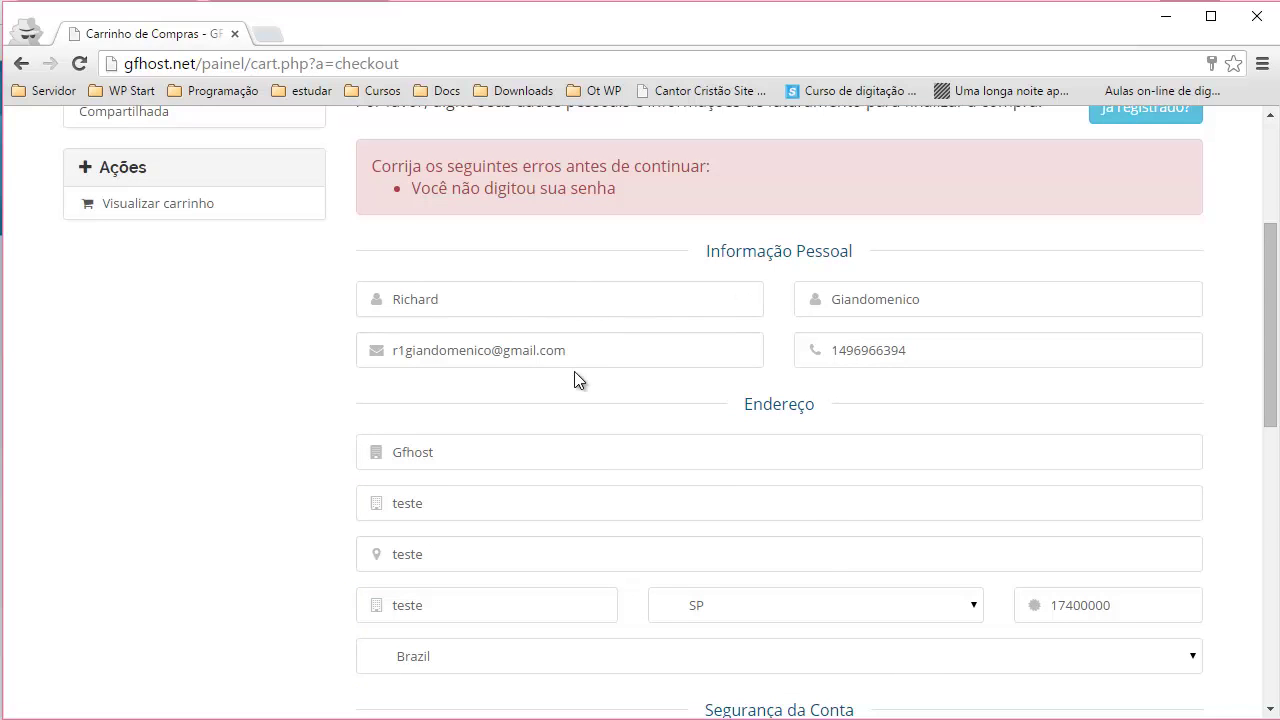
{"action": "scroll", "coordinate": [580, 395], "scroll_direction": "down", "scroll_amount": 6}
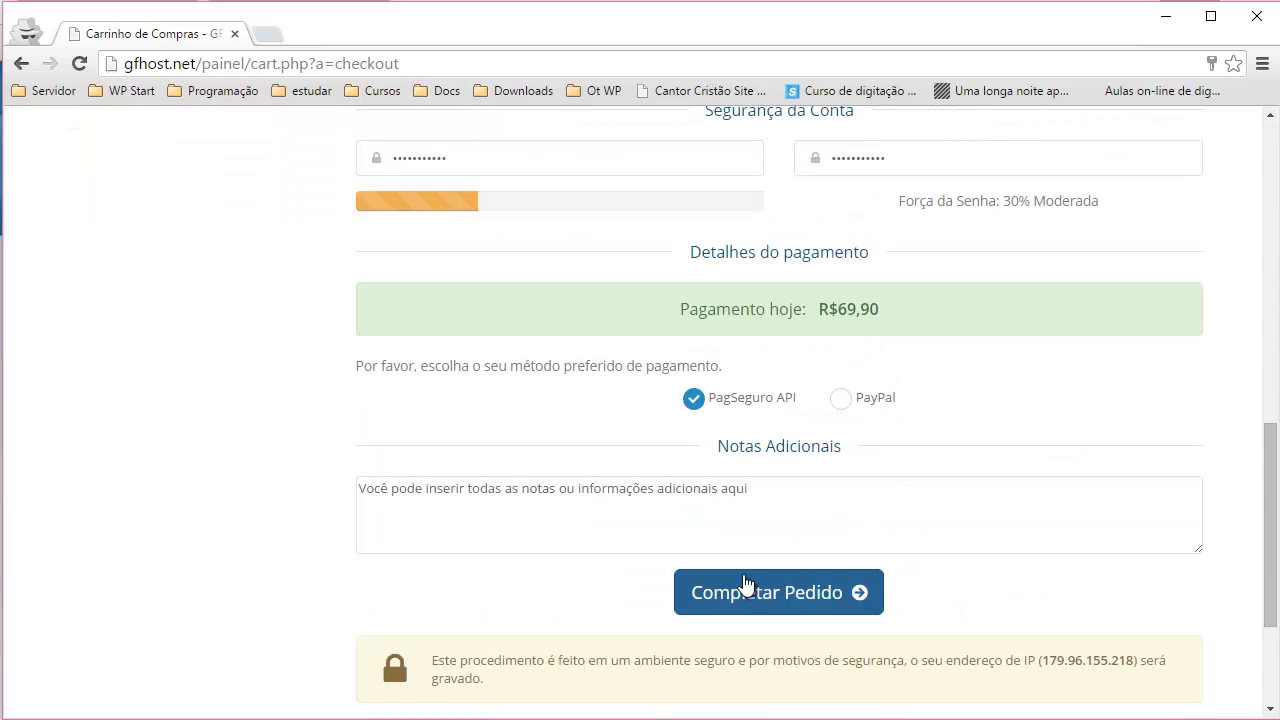
- Place the order and review invoice #74: VPS 512 MB Dedicado, EM ABERTO, R$69,90
{"action": "left_click", "coordinate": [745, 584]}
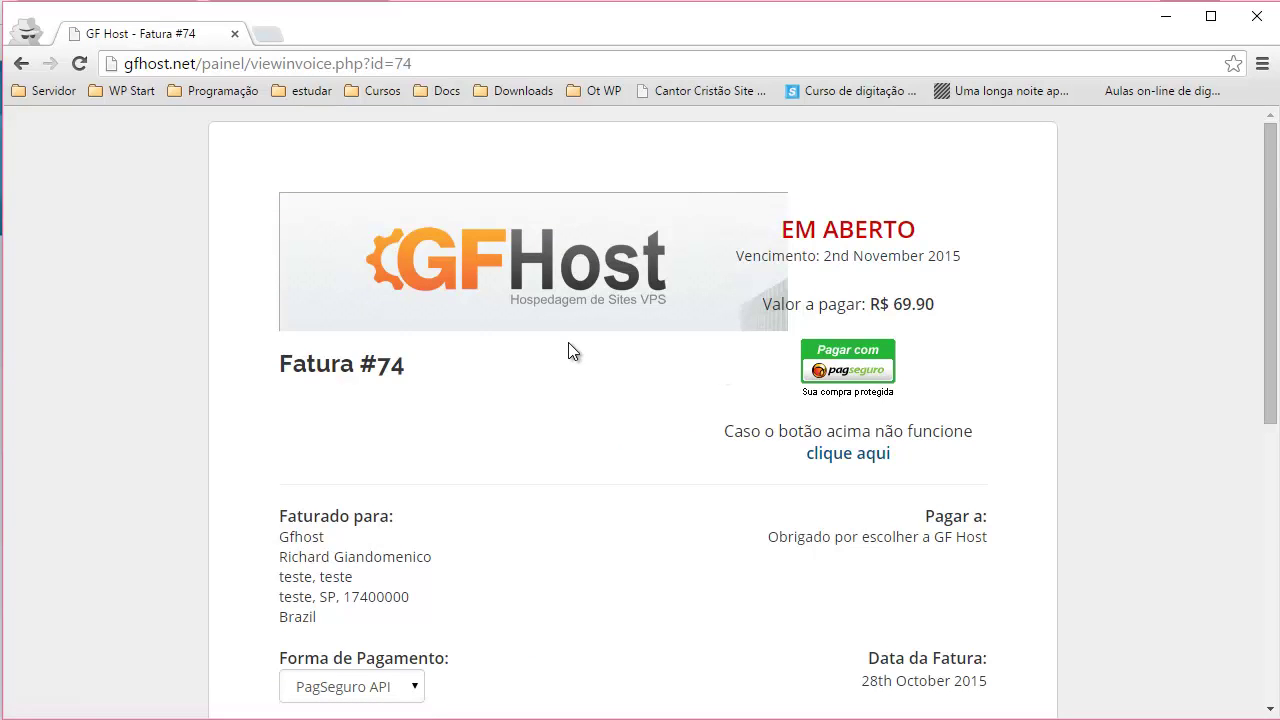
{"action": "scroll", "coordinate": [575, 345], "scroll_direction": "down", "scroll_amount": 4}
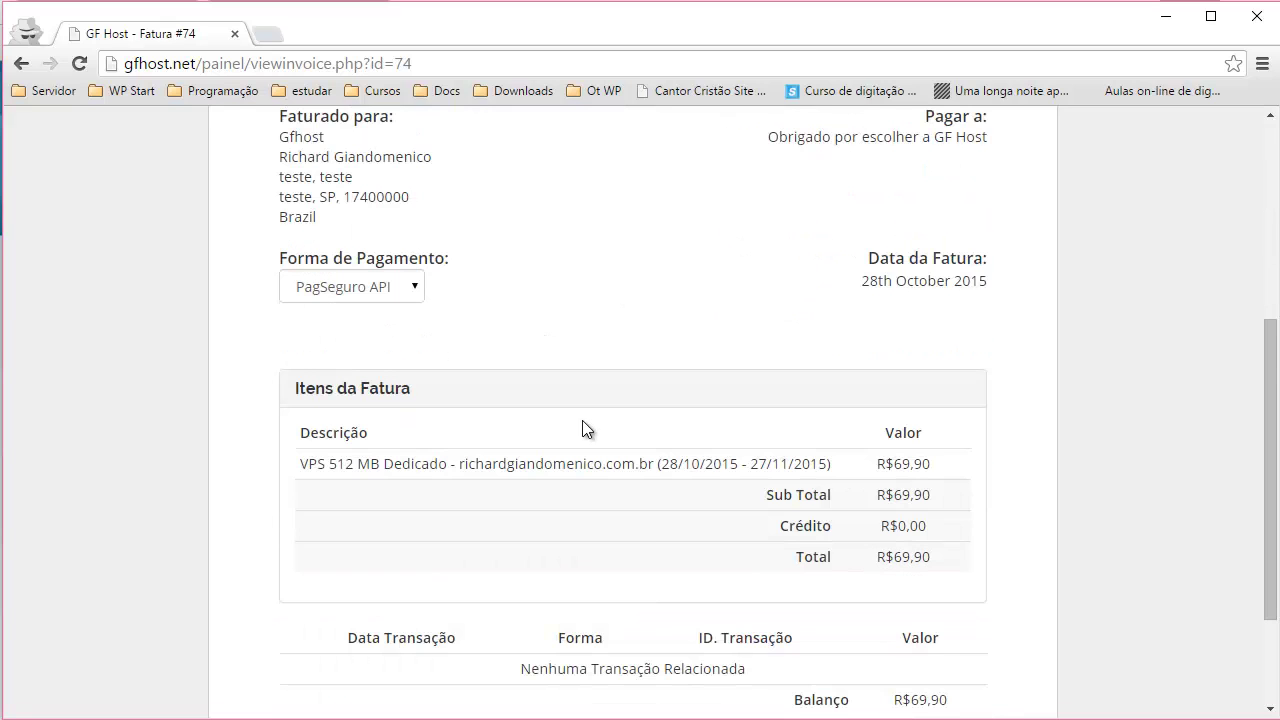
{"action": "scroll", "coordinate": [649, 512], "scroll_direction": "down", "scroll_amount": 1}
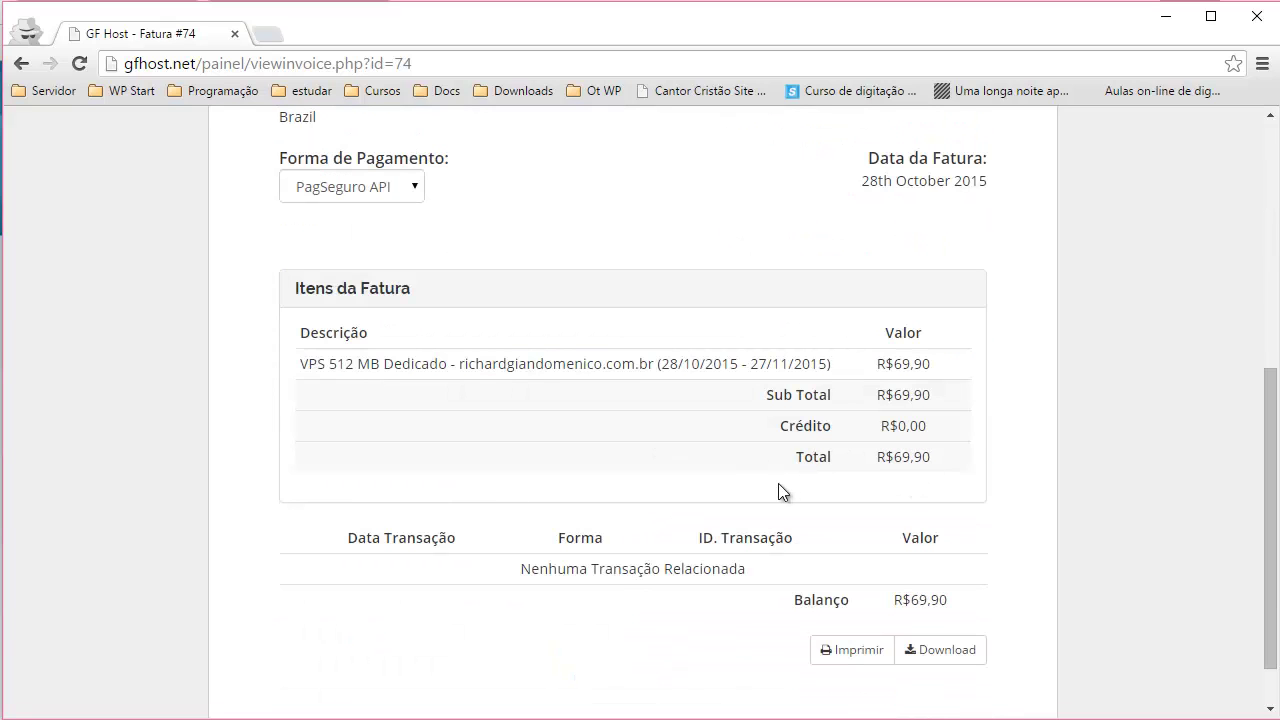
{"action": "scroll", "coordinate": [778, 483], "scroll_direction": "up", "scroll_amount": 5}
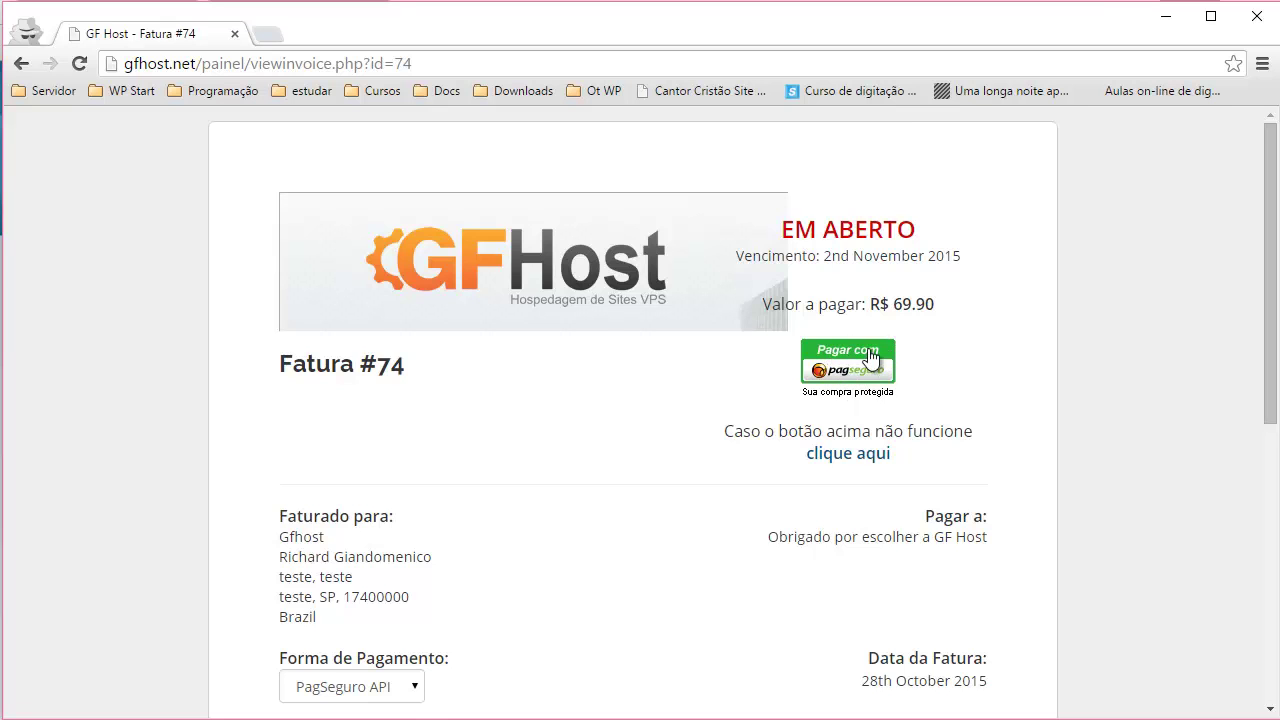
{"action": "left_click", "coordinate": [862, 358]}
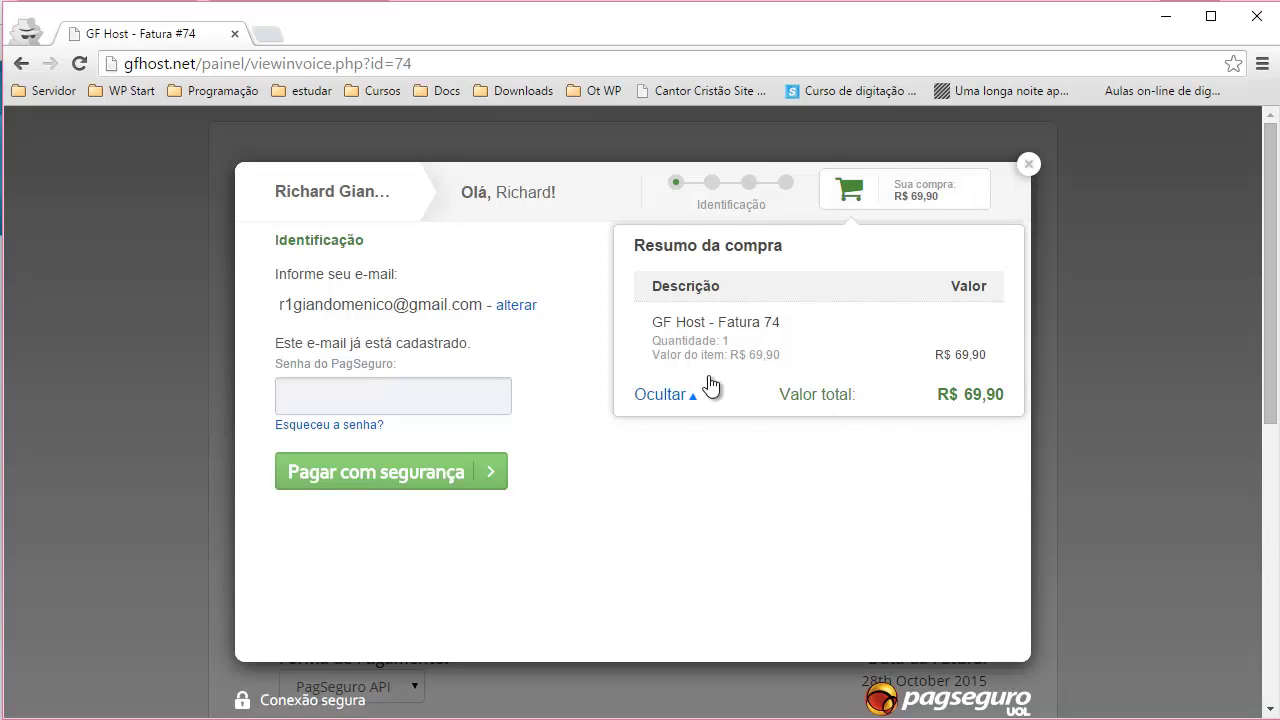
{"action": "left_click", "coordinate": [1029, 165]}
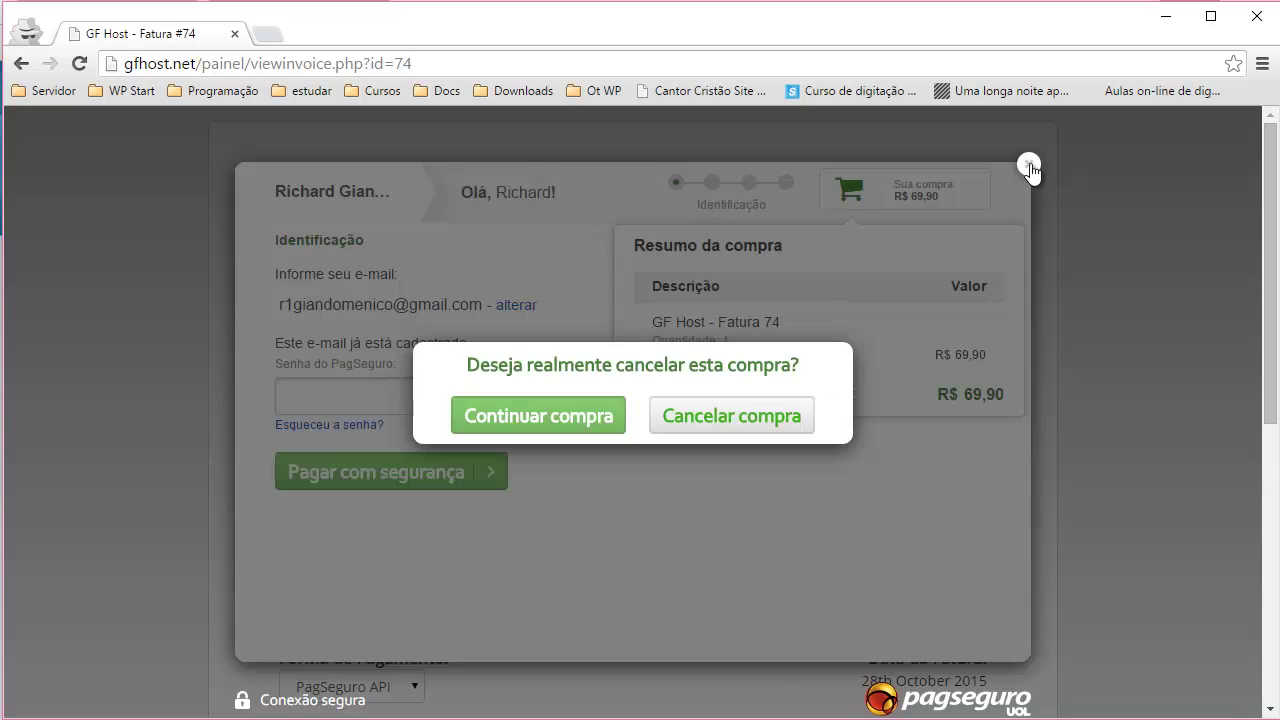
{"action": "left_click", "coordinate": [739, 420]}
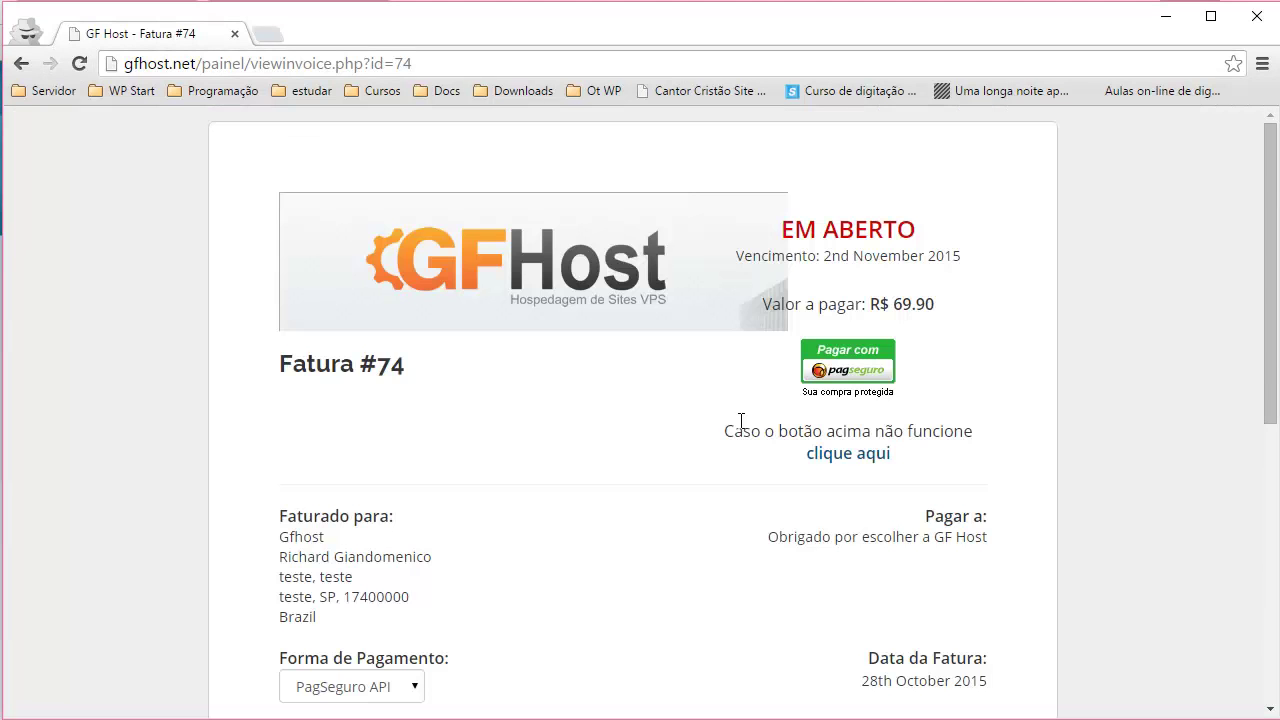
- Leave invoice #74 via '<< Voltar para Área do Cliente' to the client area home
{"action": "scroll", "coordinate": [634, 463], "scroll_direction": "down", "scroll_amount": 5}
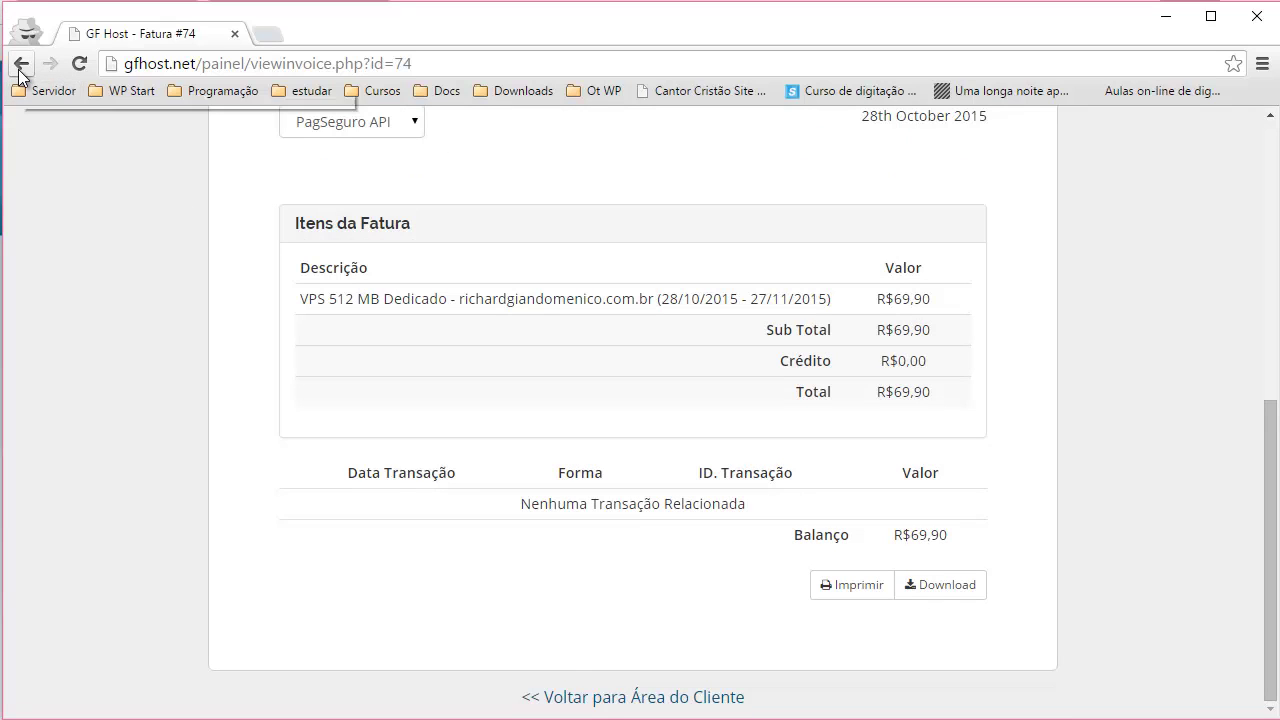
{"action": "left_click", "coordinate": [606, 697]}
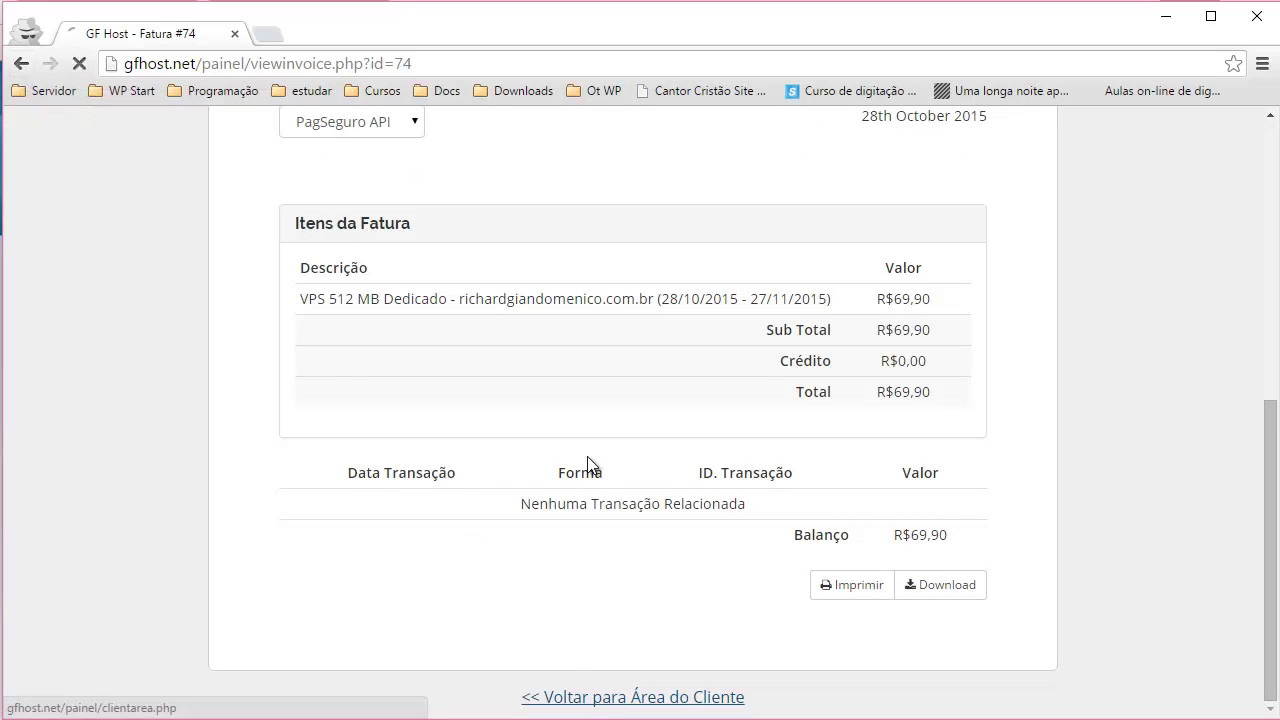